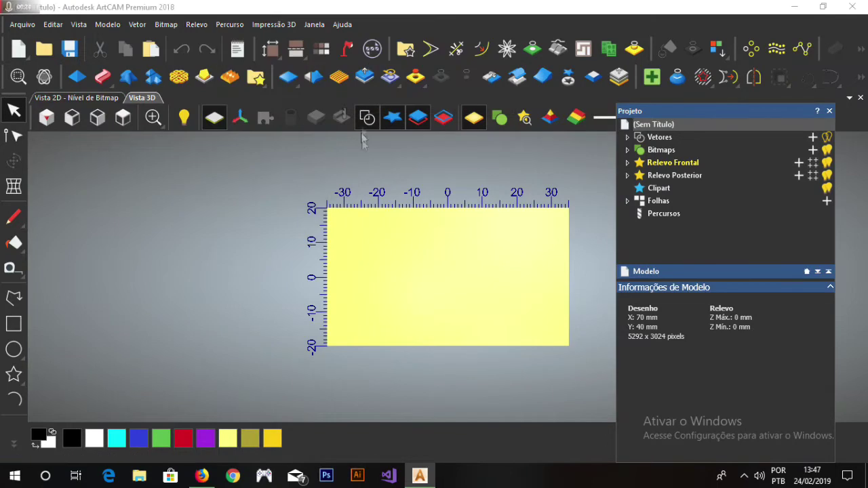
Rotate the imported 3D model 90° about X and 45° about Y
double_click(139, 103)
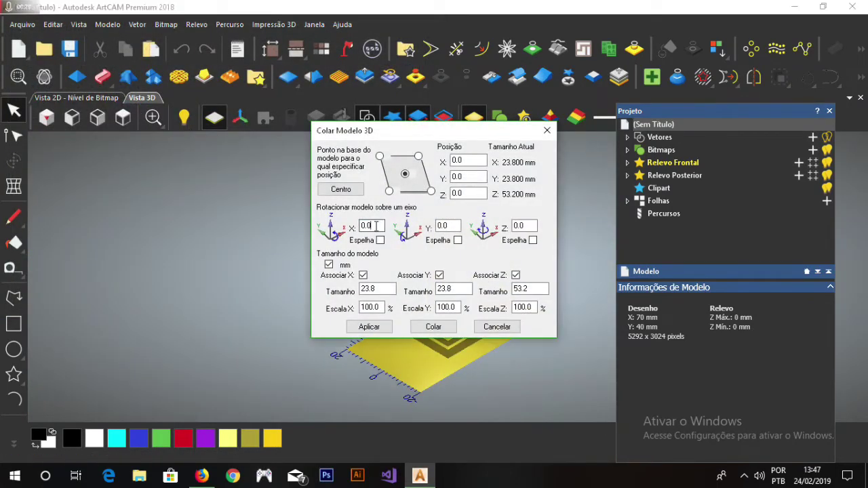
drag(376, 226, 351, 231)
text(90)
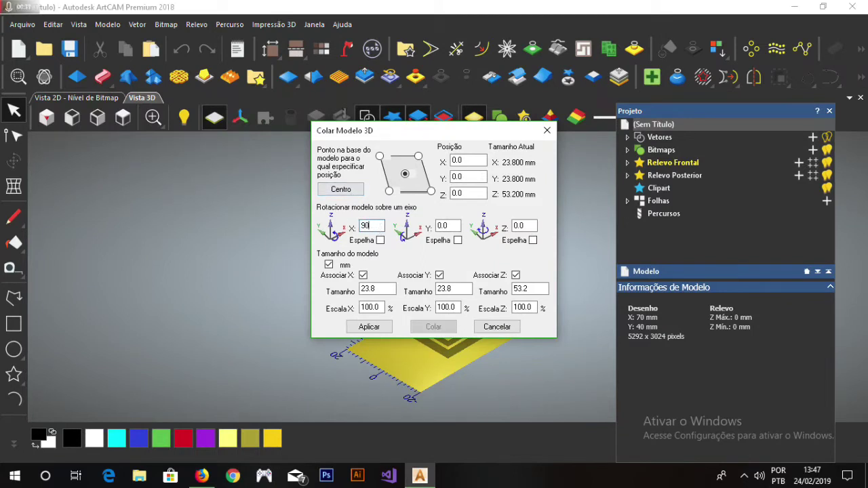
drag(454, 228, 431, 232)
text(45)
click(379, 327)
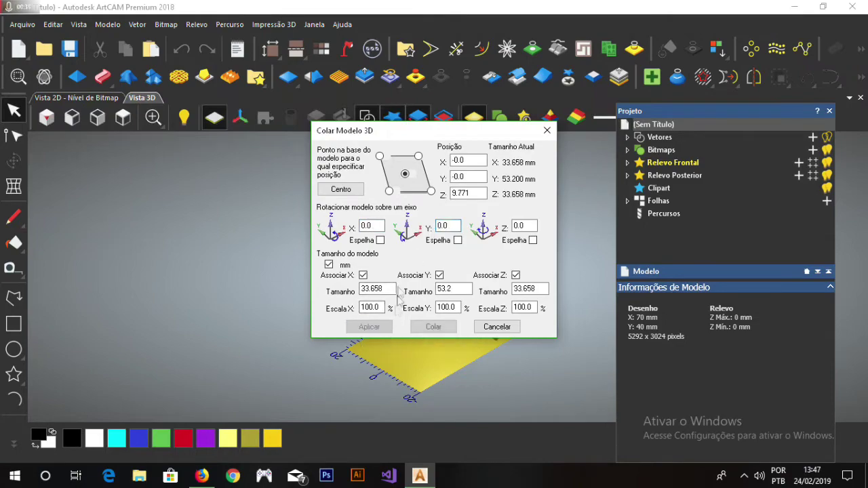
drag(437, 136, 672, 162)
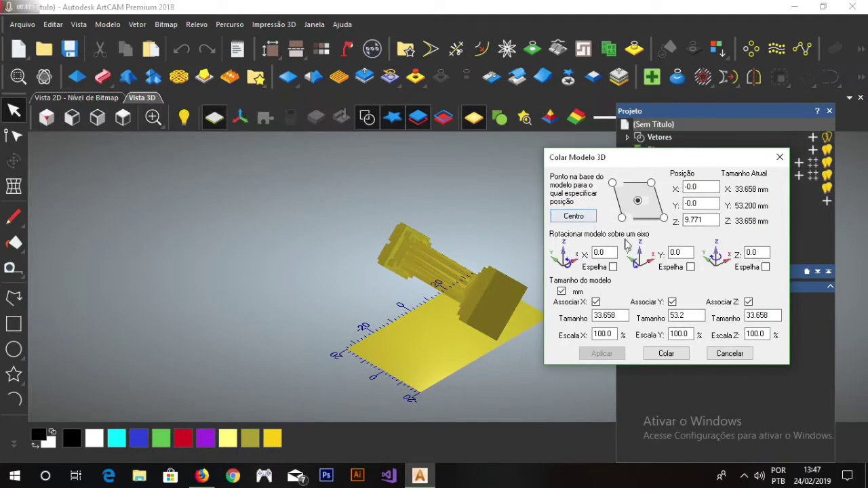
Rotate the 3D model 90° about Z and centre it on the workpiece
drag(755, 252, 737, 256)
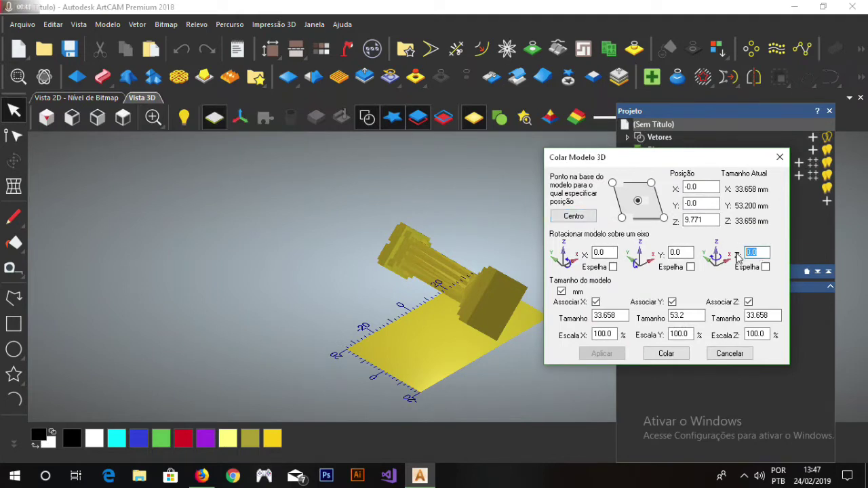
text(90)
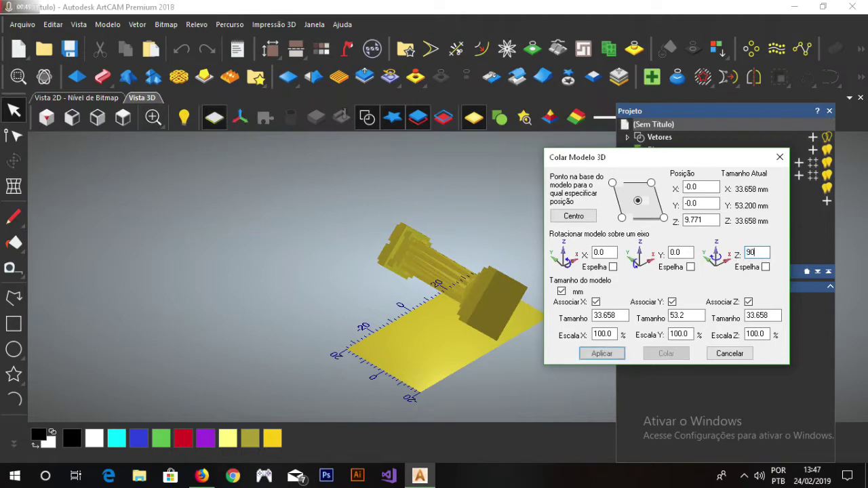
click(612, 353)
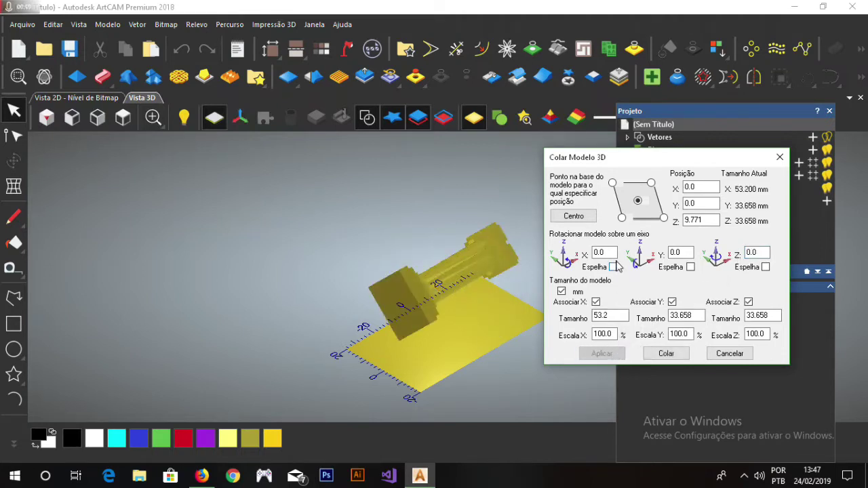
click(577, 217)
Turn the column model end for end by rotating it 180° about Z, and recentre it
click(751, 252)
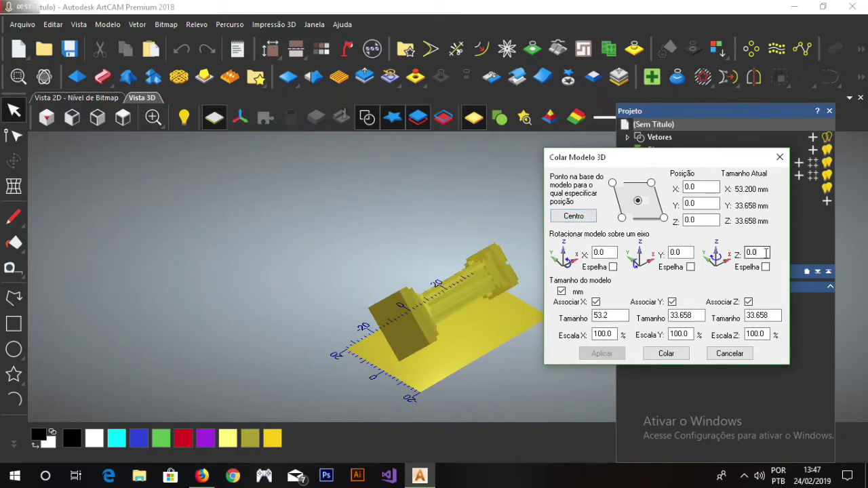
text(180)
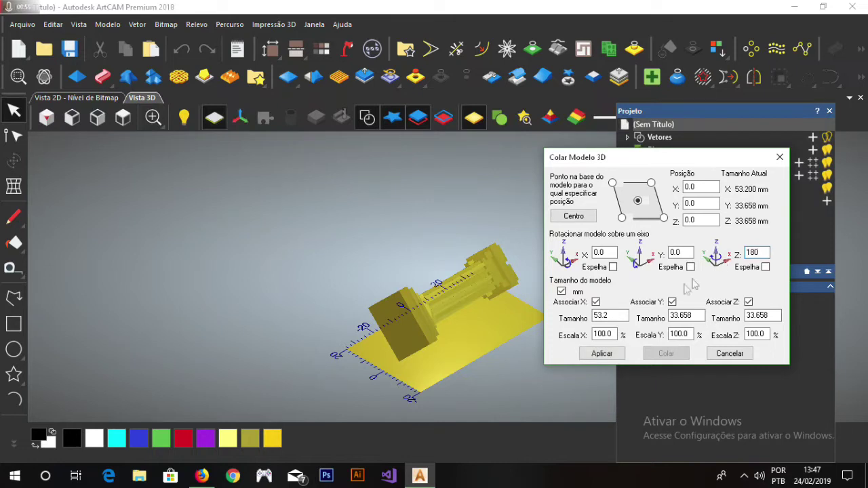
click(601, 353)
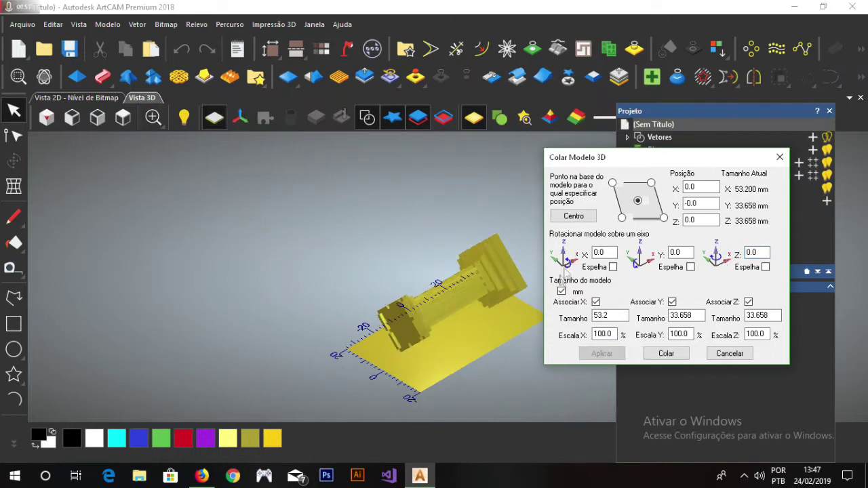
click(583, 218)
Scale the 3D model proportionally to an X size of 40 mm
click(702, 218)
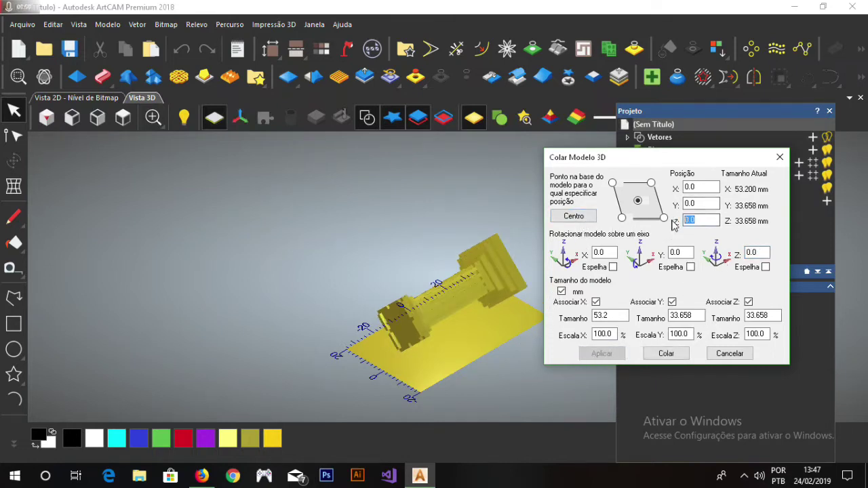
click(614, 317)
drag(614, 317, 562, 321)
text(40)
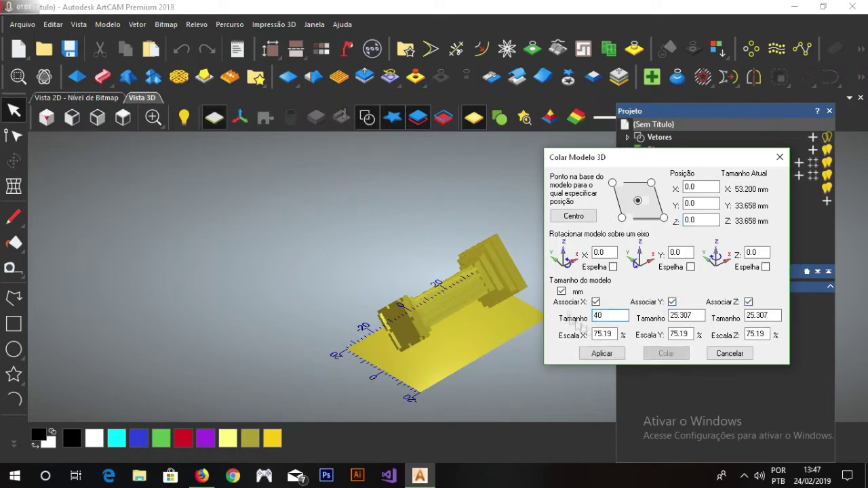
click(601, 353)
Scale the 3D model proportionally to an X size of 35 mm
drag(617, 316, 576, 319)
text(35)
key(Return)
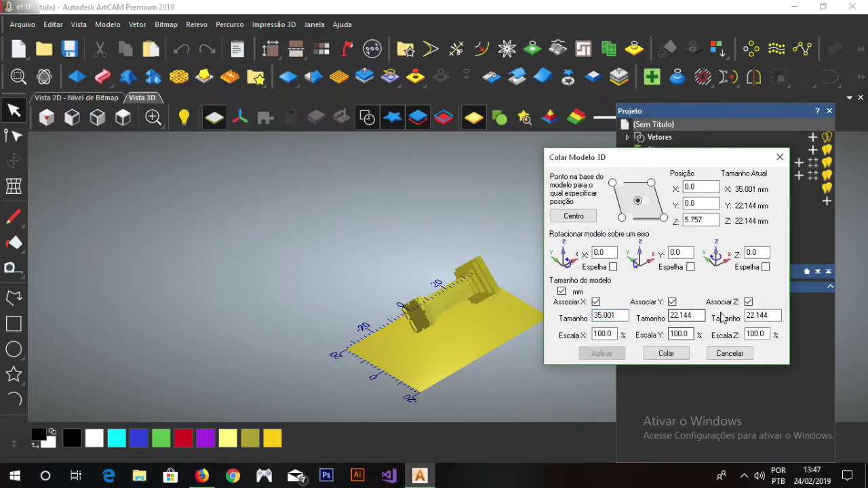
Unlink the model's X, Y and Z proportions and set only its Z size to 22 mm
click(748, 303)
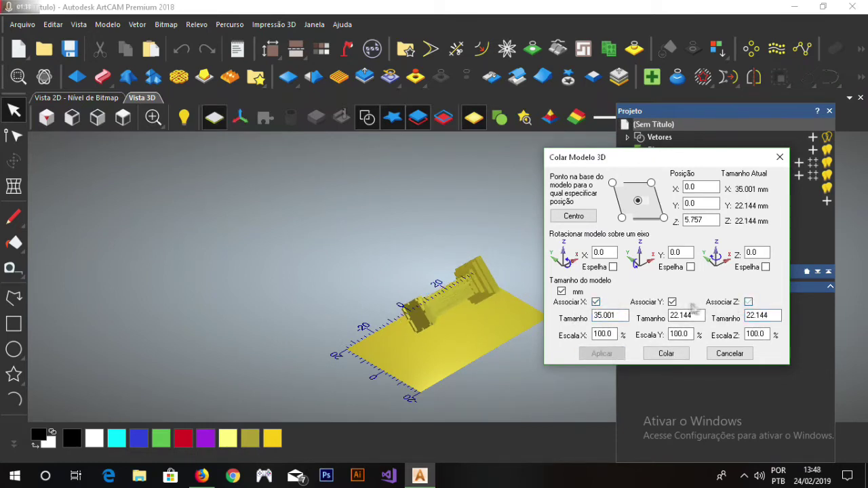
click(595, 302)
drag(776, 316, 732, 321)
text(22)
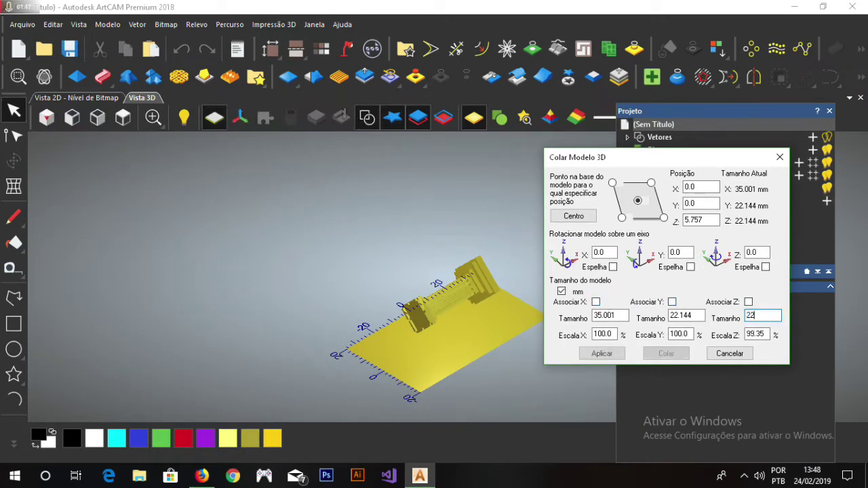
click(605, 354)
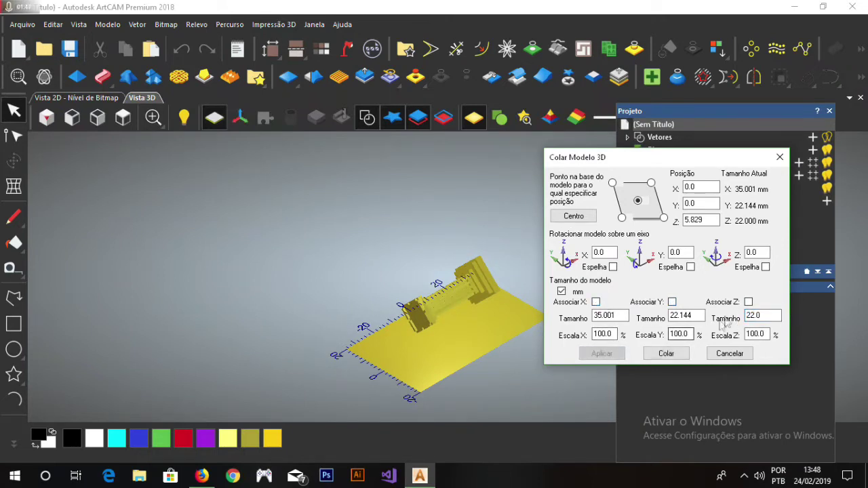
Set the model's Z position to -11 mm and paste it into the front relief
click(711, 221)
drag(711, 221, 680, 226)
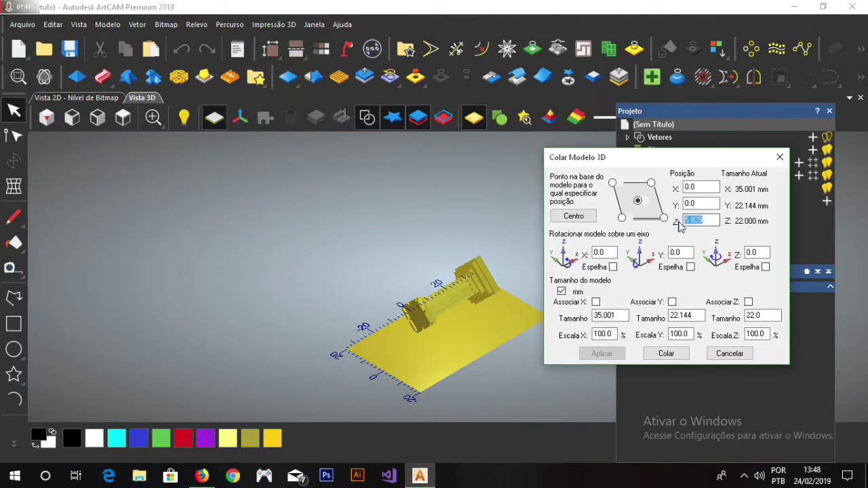
key(BackSpace)
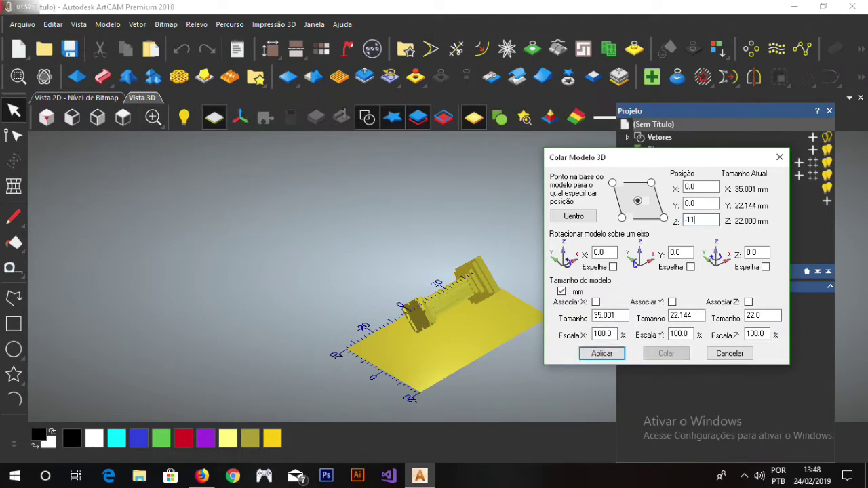
text(-11)
click(601, 353)
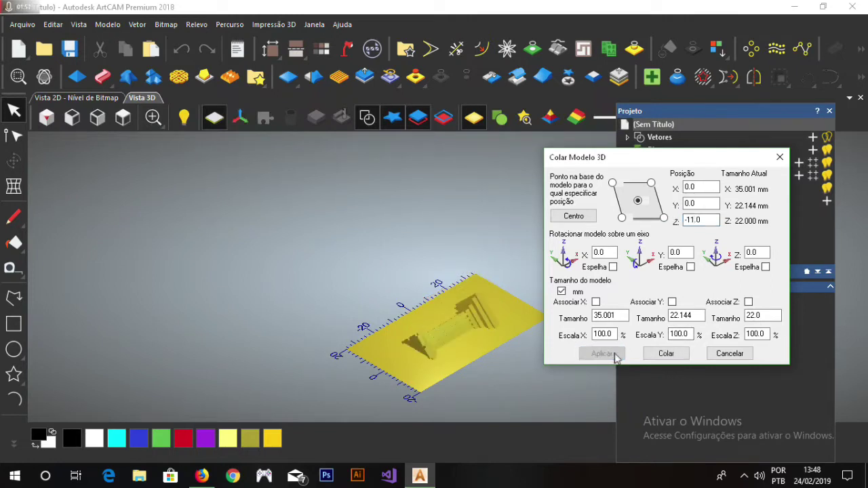
scroll(441, 336, up, 3)
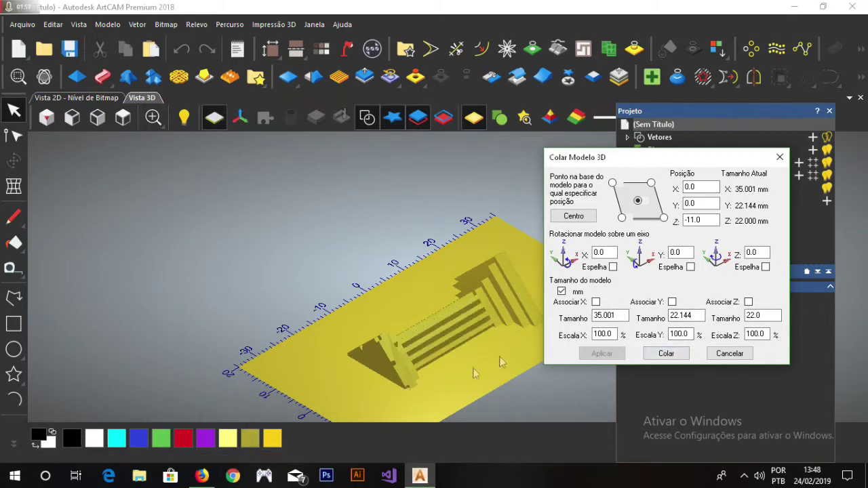
click(780, 157)
Create a 6.01 mm diameter circle centred at X 27.5, Y 0, beside the column's wide end
click(130, 118)
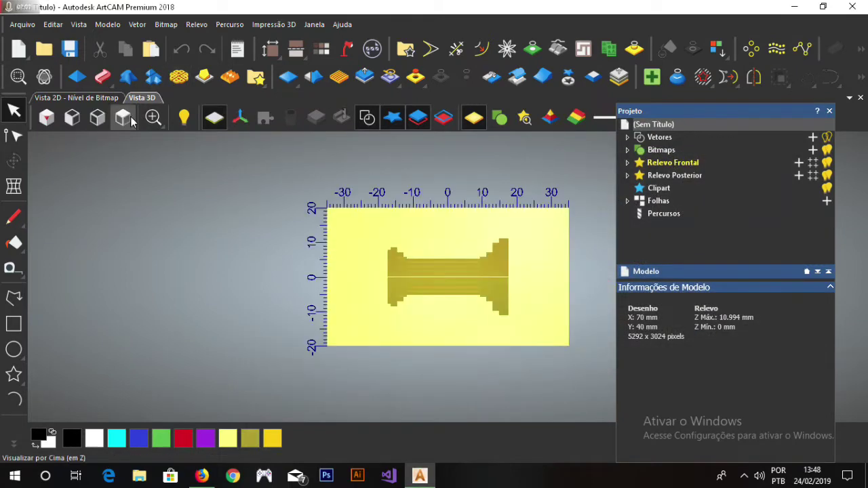
scroll(440, 268, up, 3)
scroll(494, 281, down, 1)
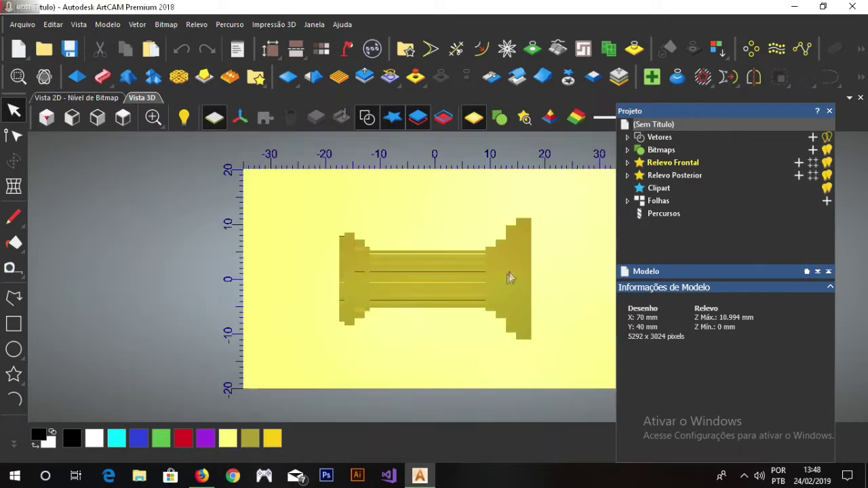
click(13, 349)
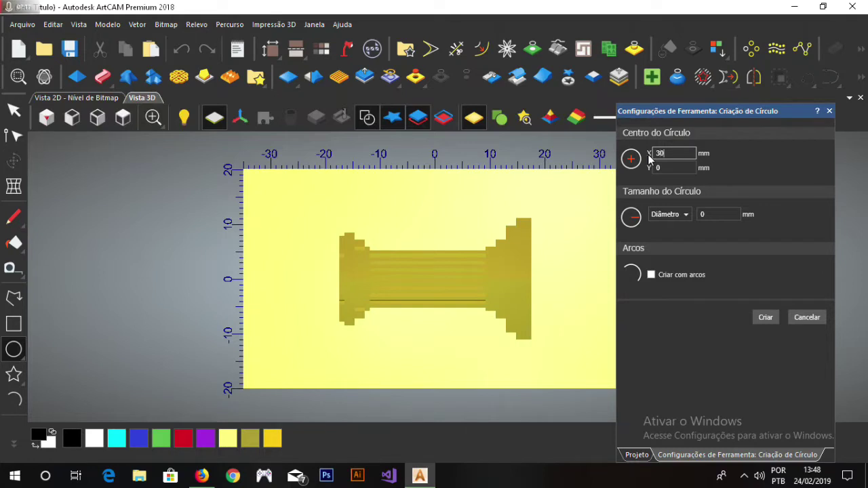
scroll(592, 256, down, 3)
scroll(546, 278, up, 3)
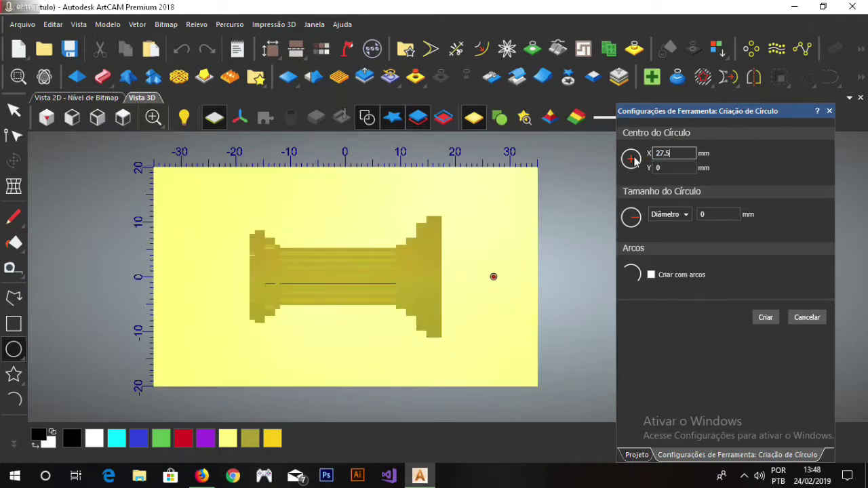
drag(709, 215, 681, 216)
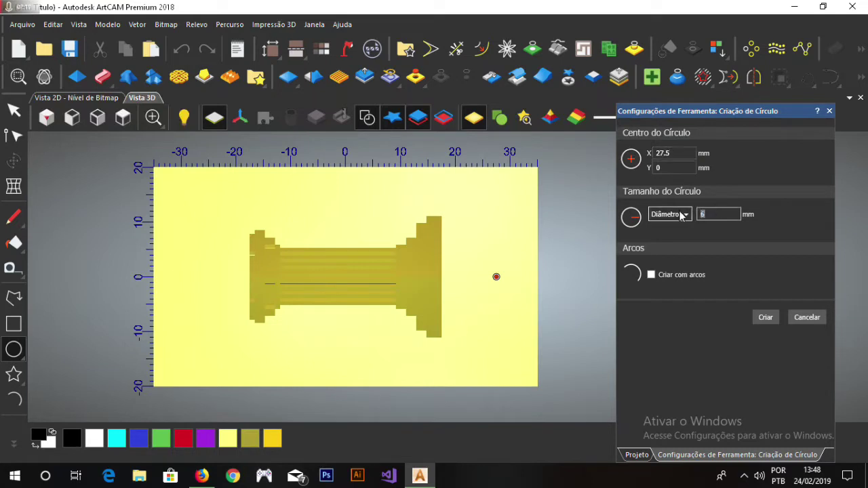
key(Tab)
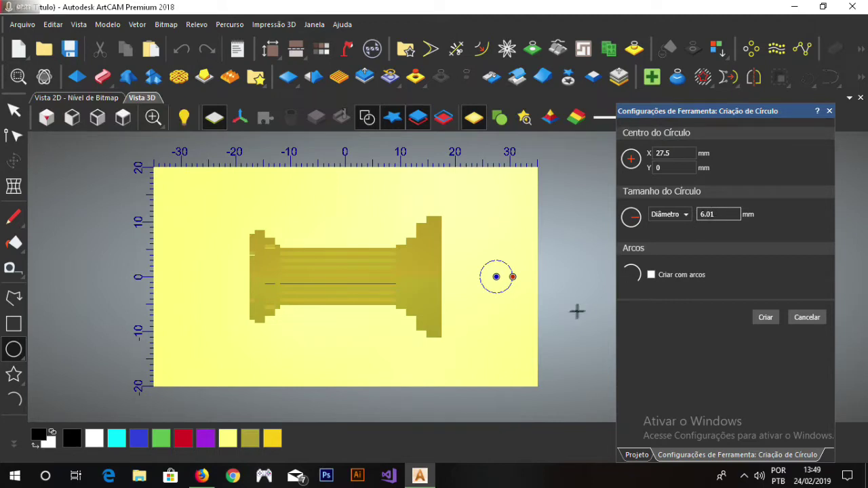
click(766, 317)
click(829, 111)
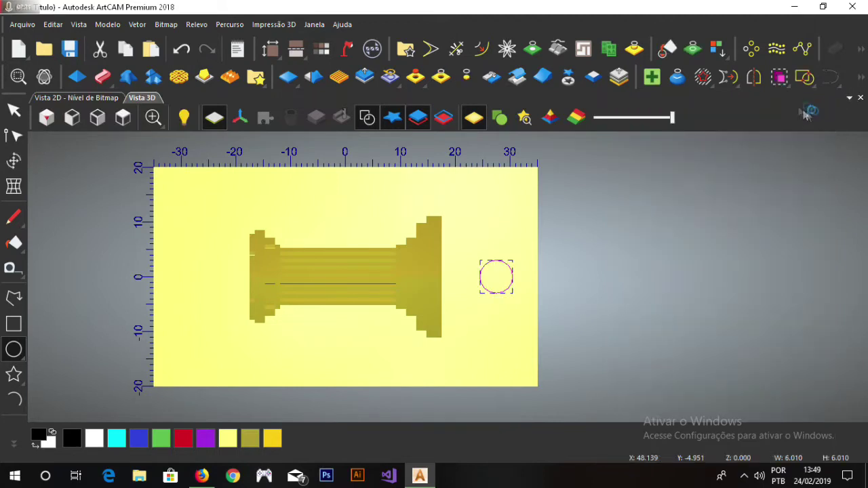
Mirror the circle horizontally across the model, keeping the original
click(753, 77)
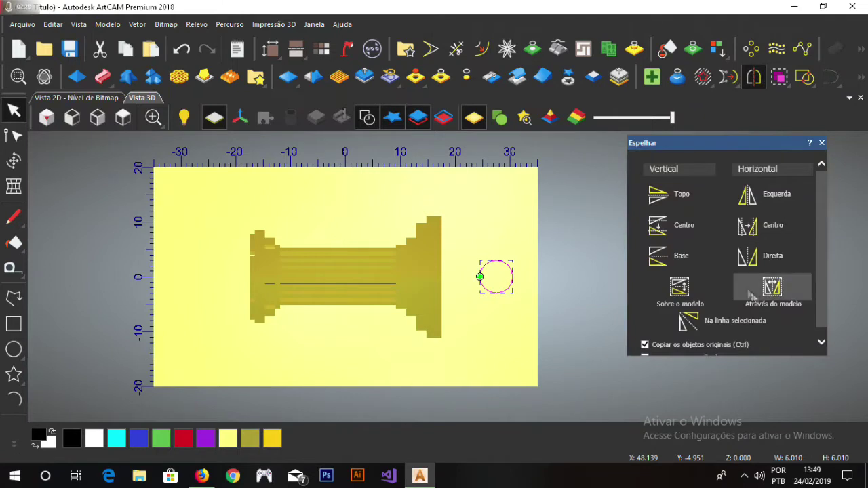
click(772, 290)
click(821, 142)
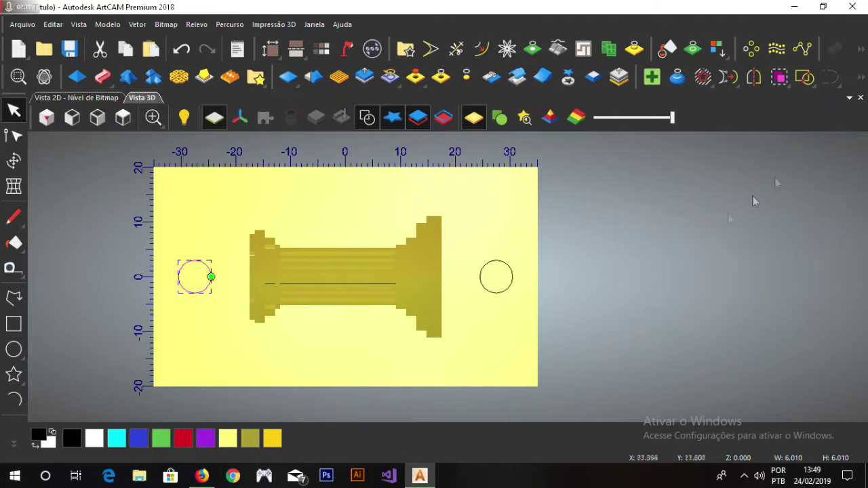
Cut the column out of the relief along its outline and convert it to relief clipart
click(194, 25)
mouse_move(248, 130)
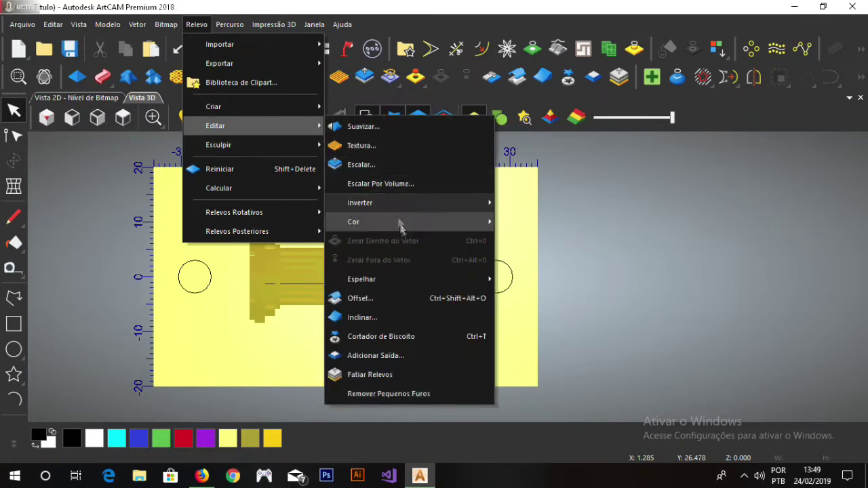
click(396, 334)
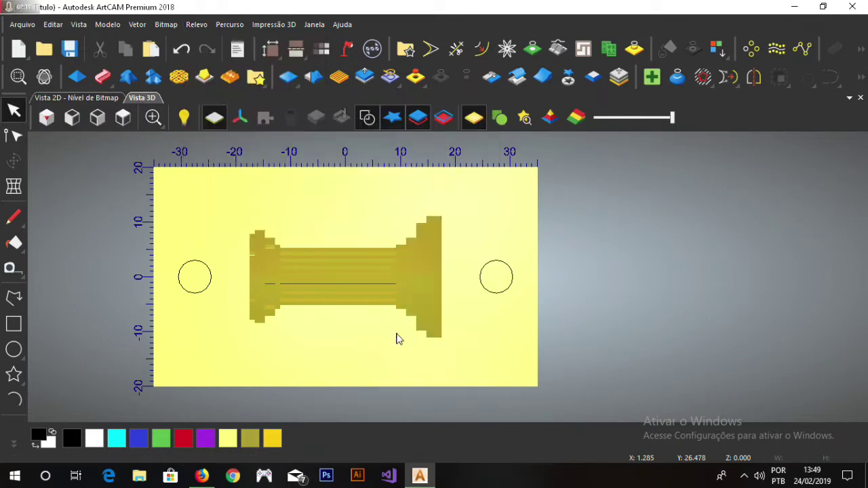
click(352, 288)
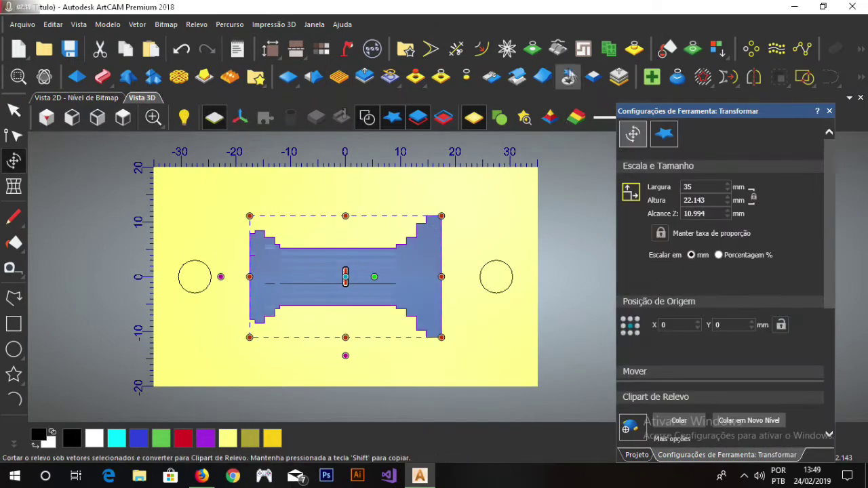
Offset the column's outline vector 4 mm outwards with radiused corners, keeping the original vector
click(481, 48)
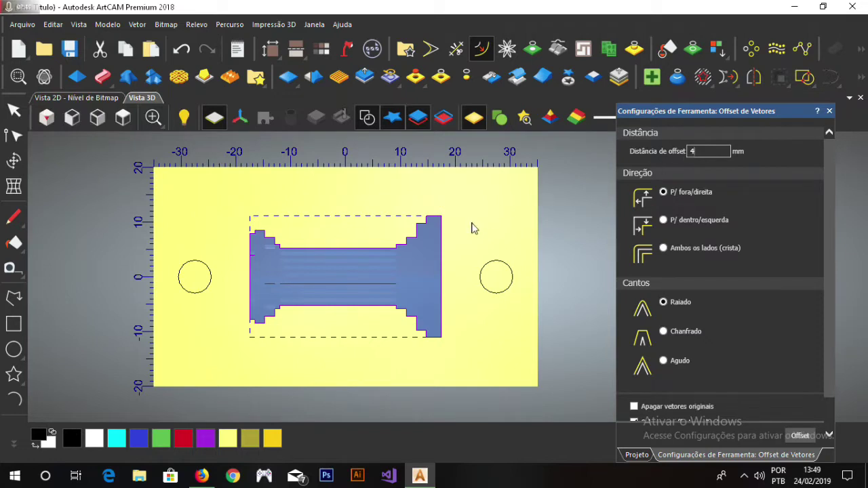
click(794, 435)
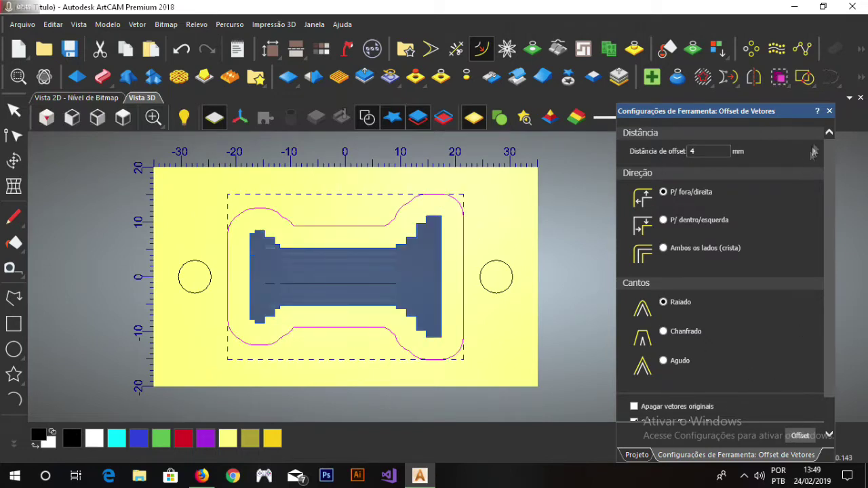
key(Escape)
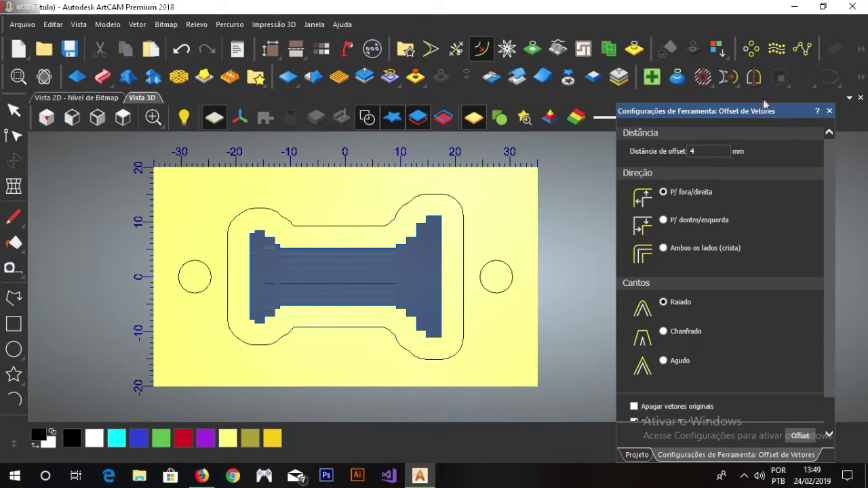
Paste the column relief clipart back onto the front relief, leaving the offset outline in place
click(828, 112)
click(412, 292)
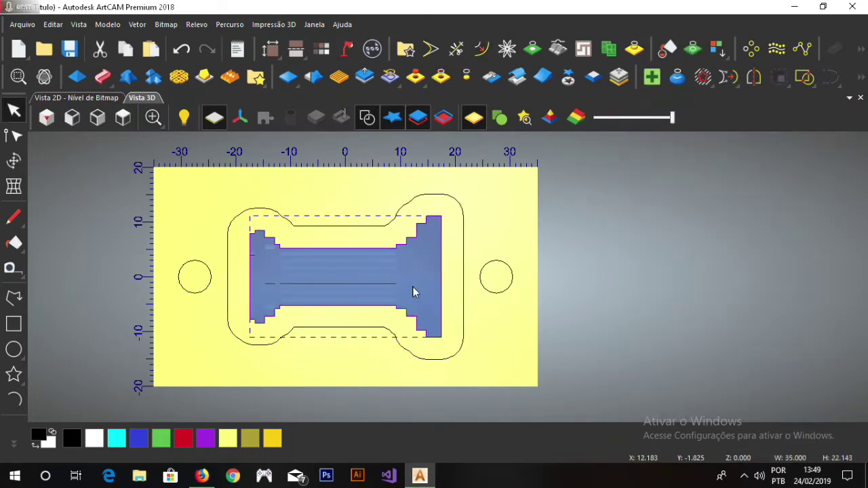
click(412, 291)
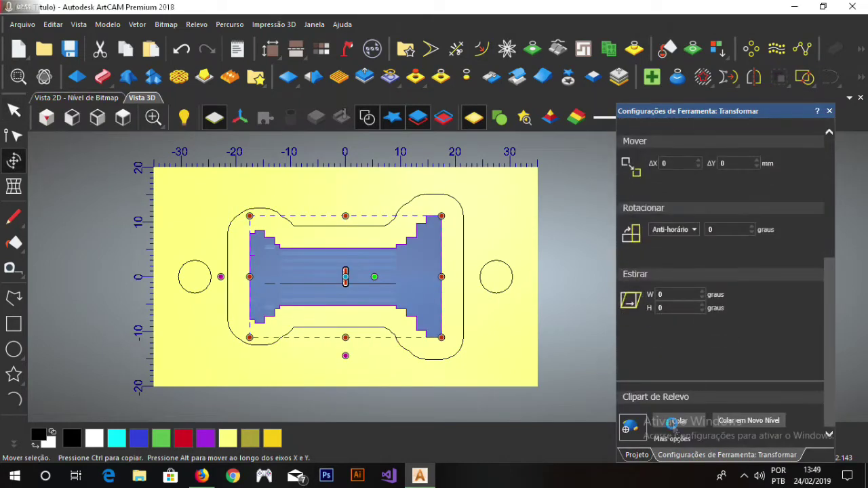
click(828, 110)
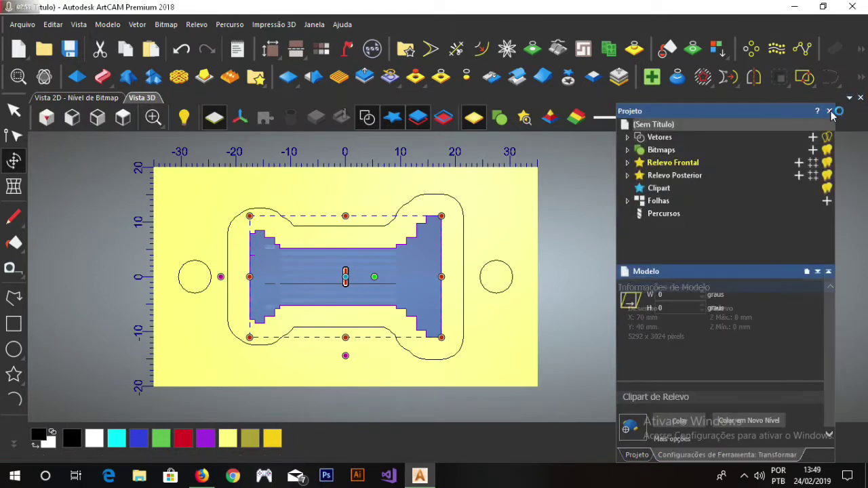
click(829, 110)
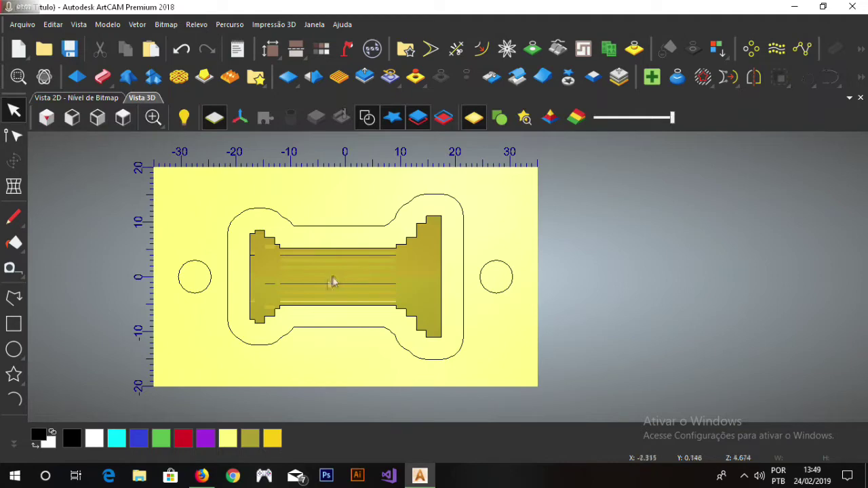
Start a 2D profile toolpath on both reference circles, cutting inside the vectors to a final depth of 37 mm
click(210, 273)
shift+click(491, 269)
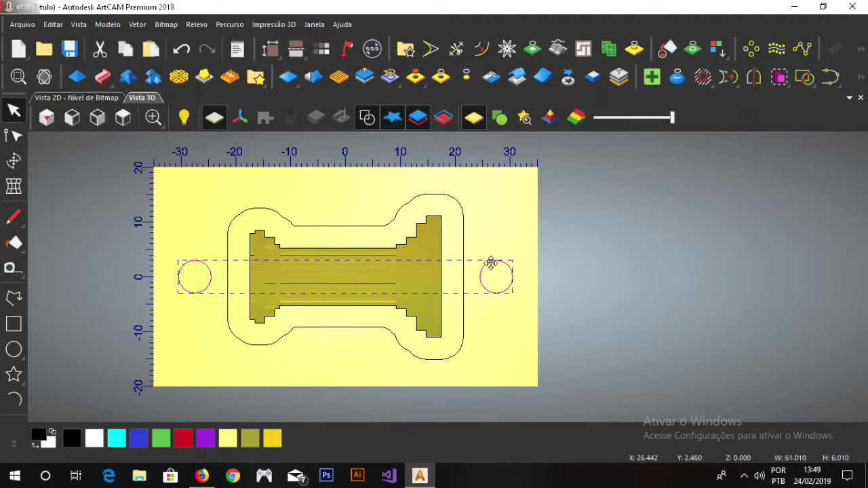
click(229, 24)
mouse_move(310, 87)
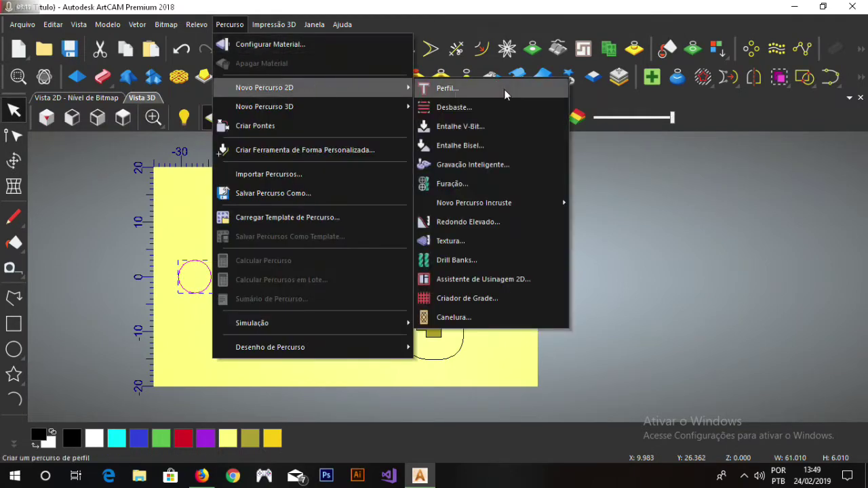
click(507, 91)
click(88, 152)
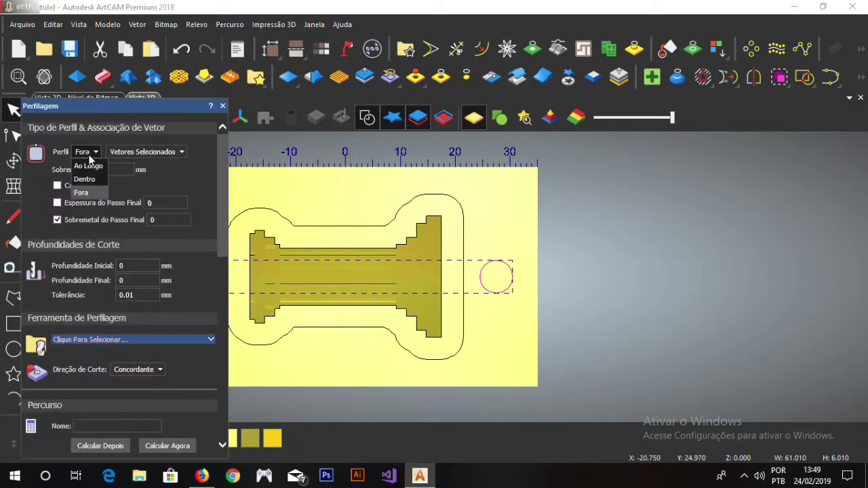
click(90, 177)
drag(142, 280, 104, 279)
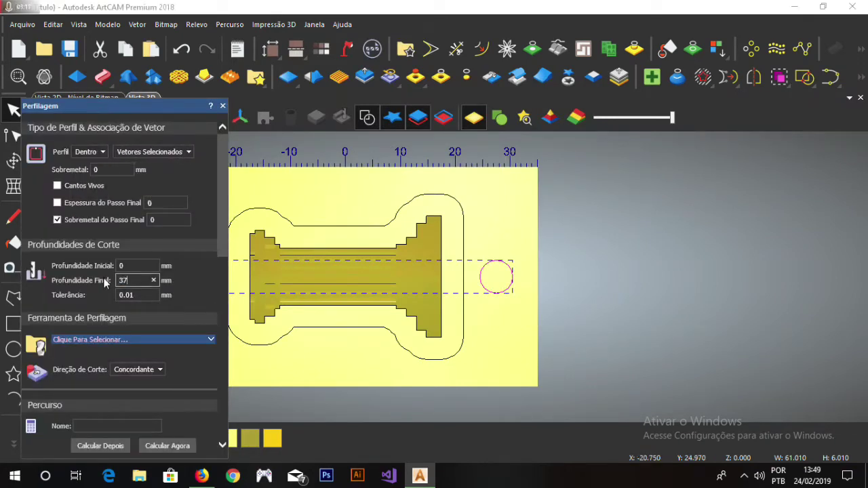
Assign the espiral 4 mm end mill to the profile toolpath and show its cutting parameters
scroll(120, 303, down, 3)
click(137, 184)
scroll(320, 288, down, 4)
scroll(296, 272, up, 1)
double_click(266, 202)
click(120, 188)
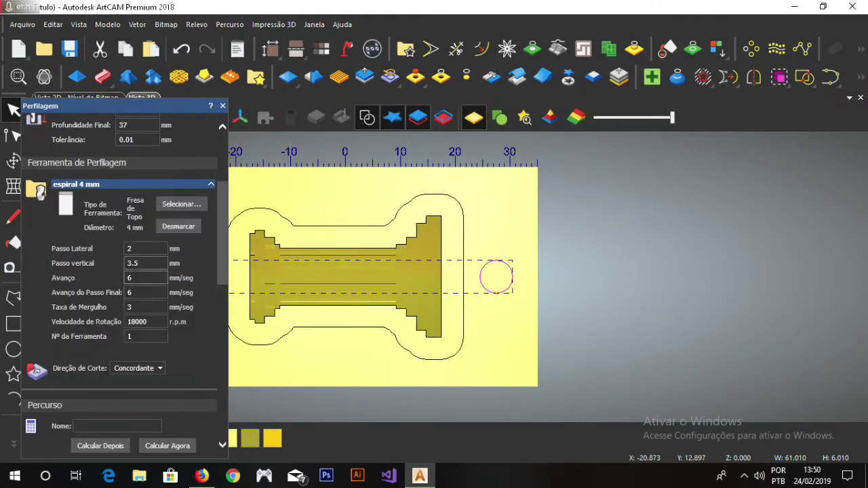
Add ramp moves to the circles' profile toolpath
scroll(95, 285, down, 3)
click(63, 331)
scroll(50, 262, down, 6)
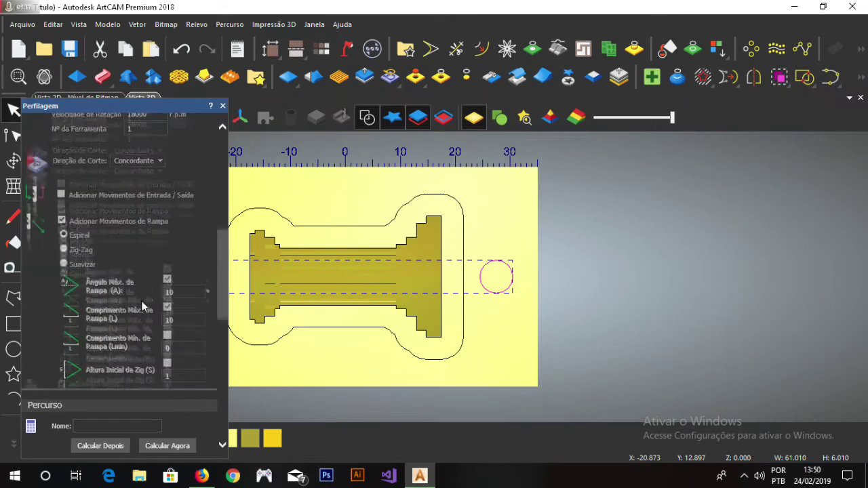
scroll(49, 261, up, 1)
scroll(57, 269, down, 1)
scroll(57, 269, down, 2)
scroll(101, 285, down, 2)
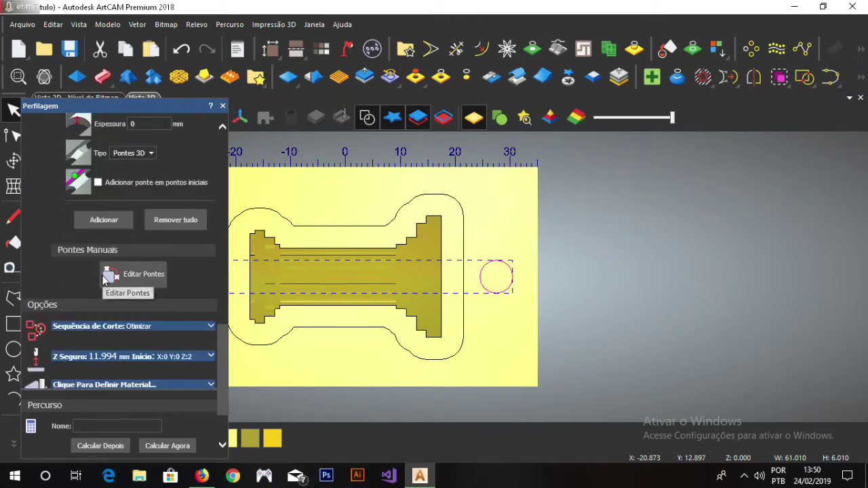
Define the material as 17.5 mm thick with the model at its base, using a bottom offset of 0
scroll(135, 312, down, 2)
click(146, 332)
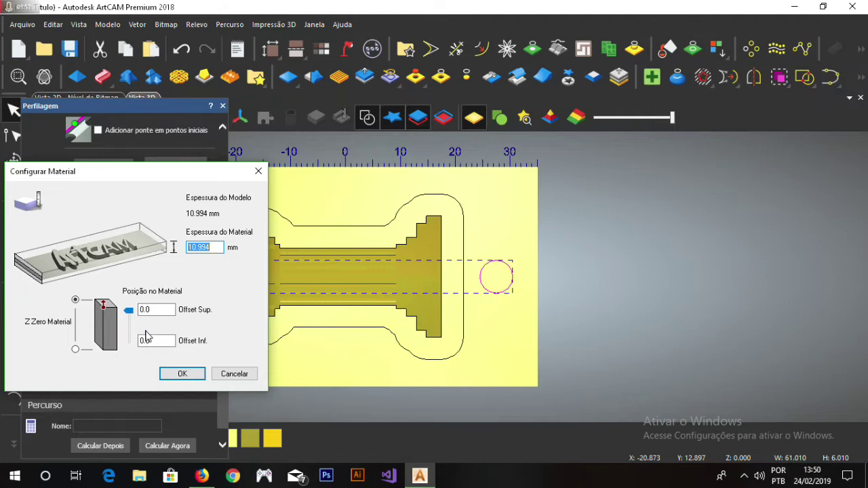
text(1)
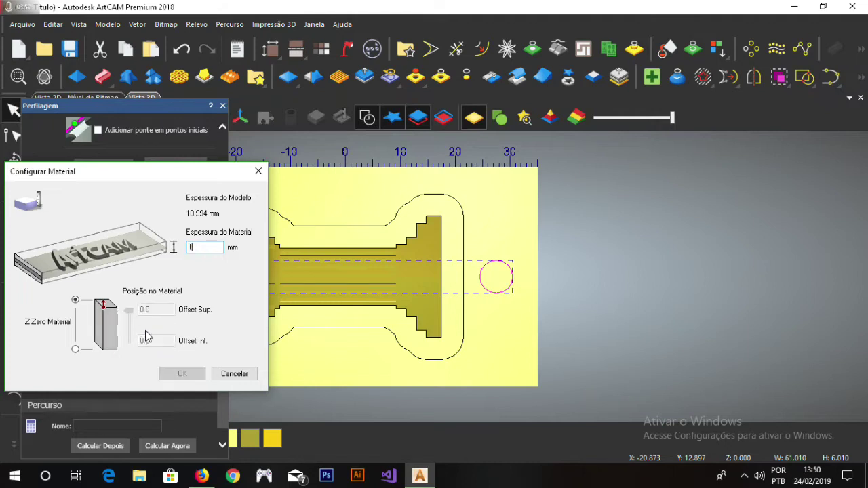
text(7.5)
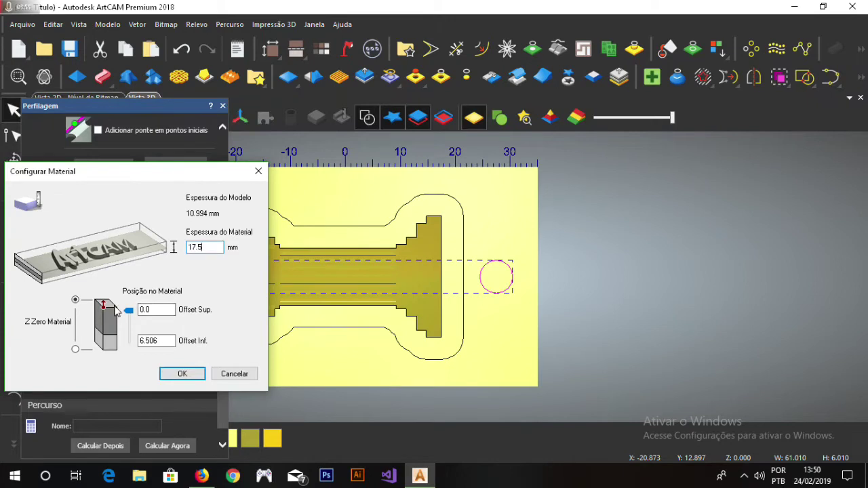
drag(129, 309, 129, 343)
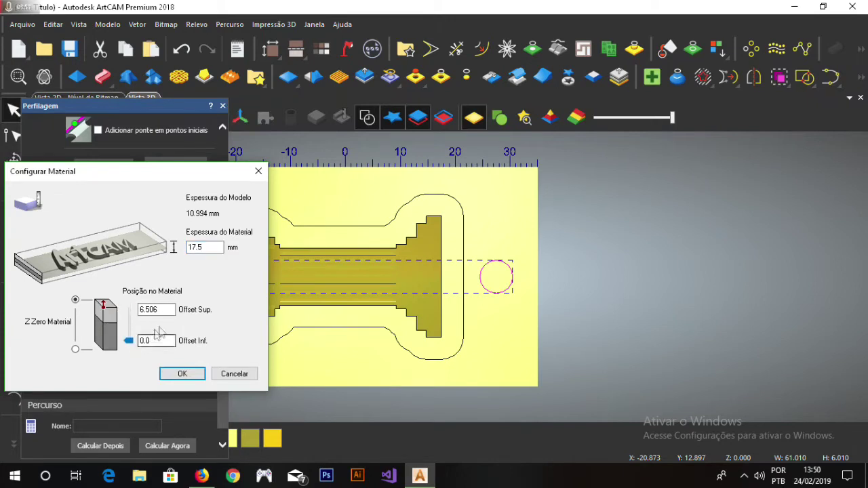
click(181, 376)
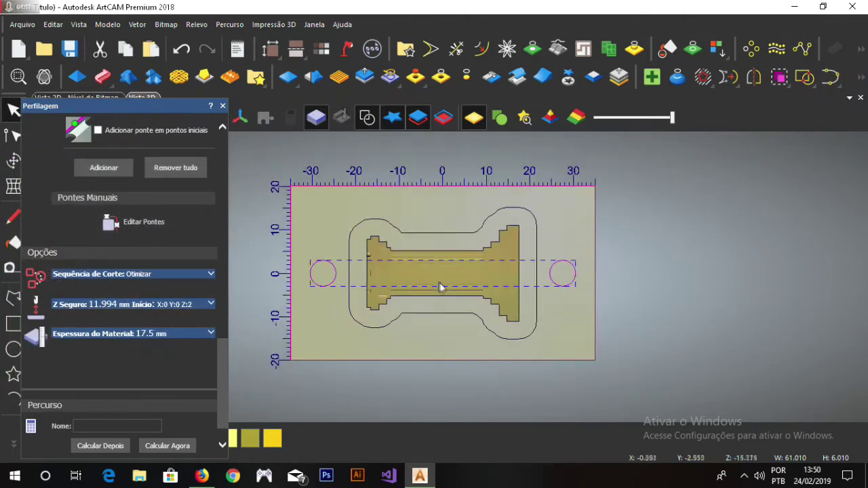
Name the profile toolpath furação and calculate it
scroll(437, 281, up, 1)
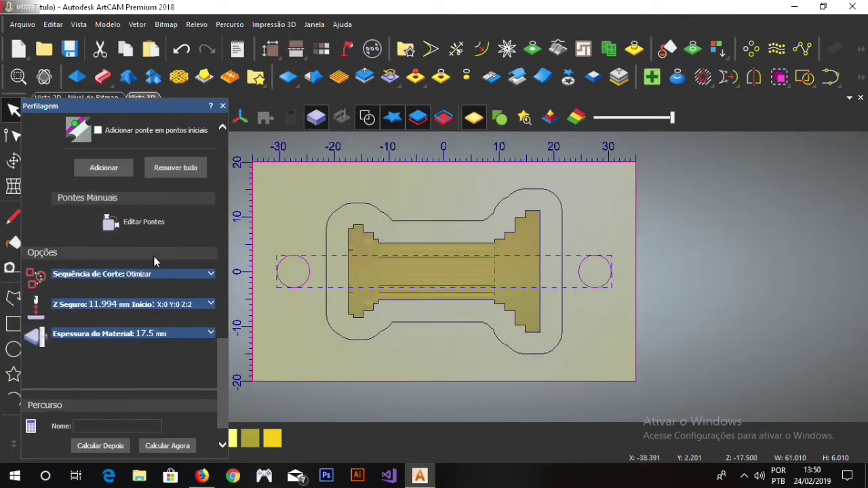
click(118, 421)
text(furaçãp)
key(BackSpace)
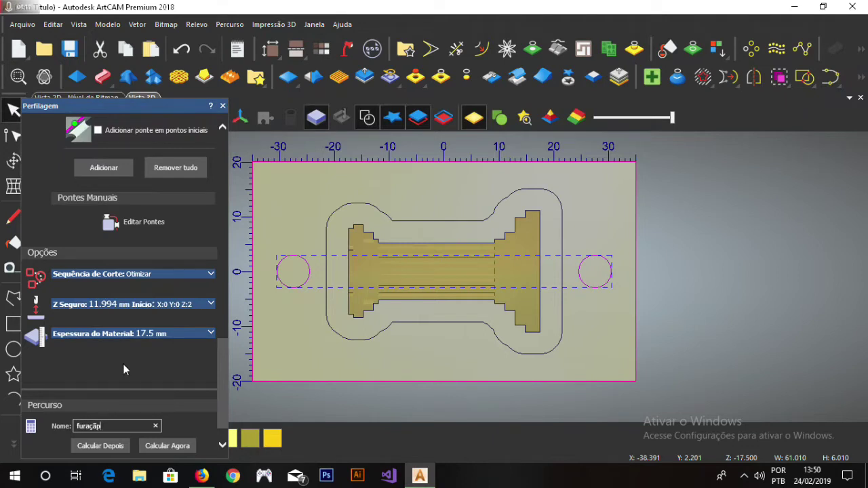
text(o)
click(168, 445)
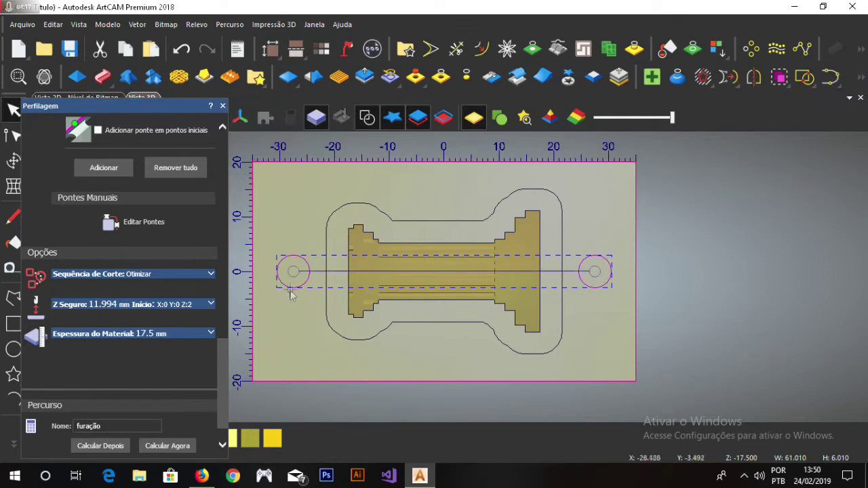
click(222, 106)
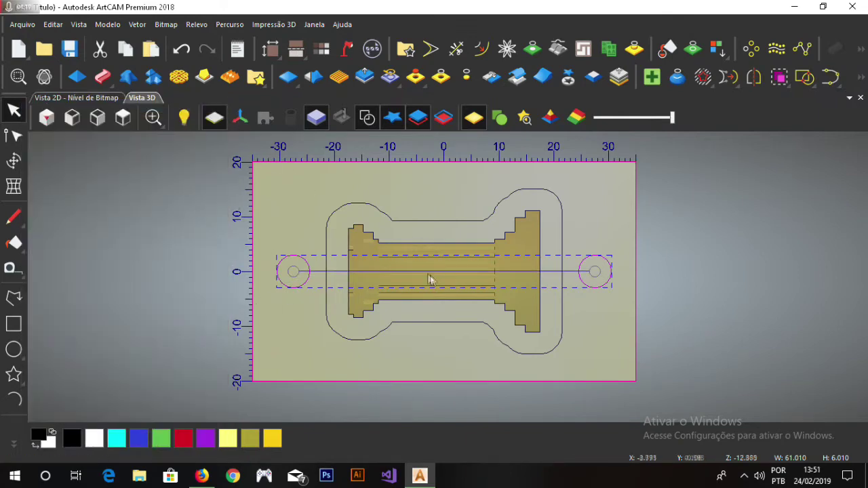
Start a Z-level roughing toolpath limited to the selected offset outline around the column
click(73, 100)
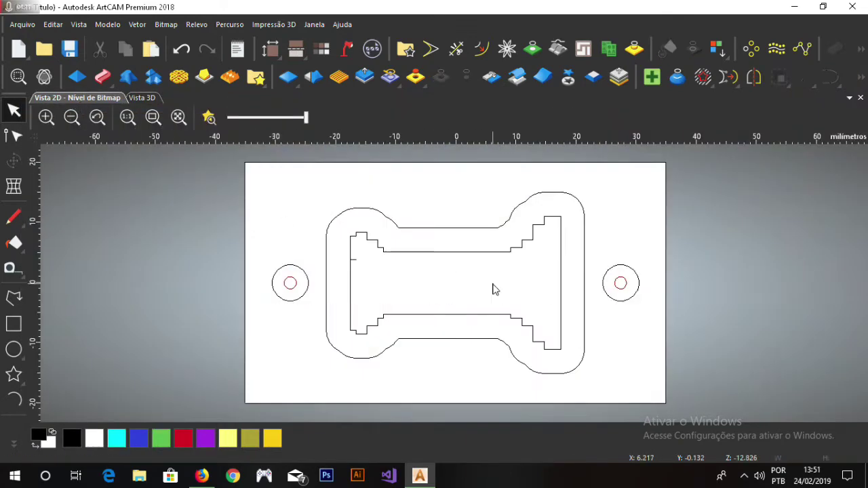
click(143, 98)
scroll(457, 272, up, 2)
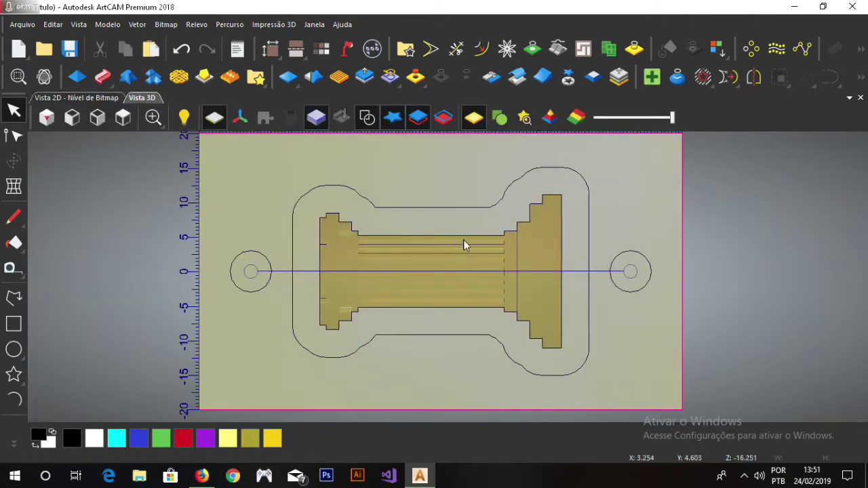
click(439, 207)
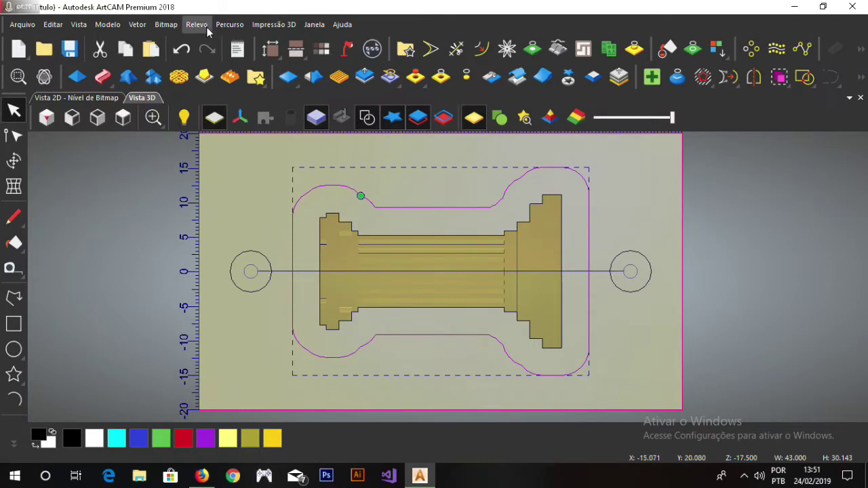
click(229, 24)
mouse_move(381, 114)
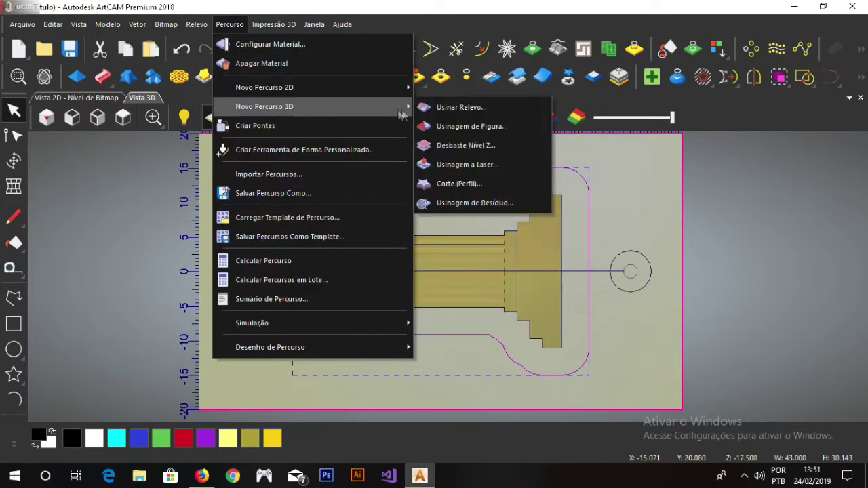
click(487, 148)
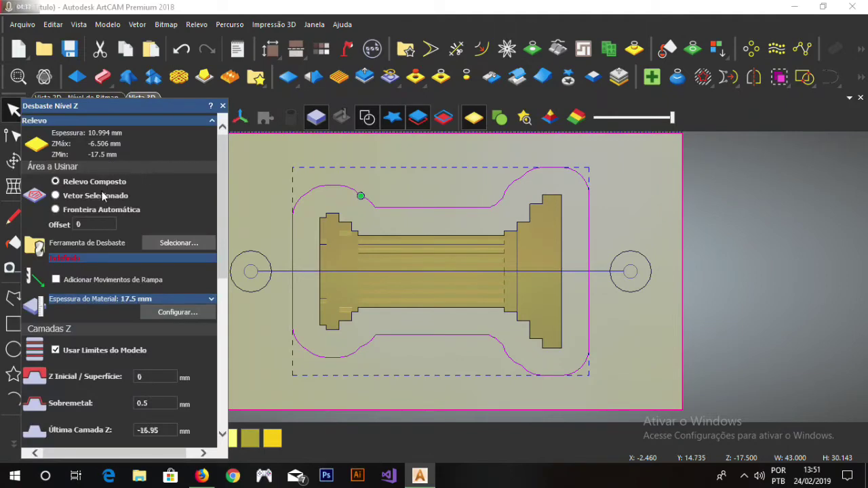
Add a slot drill to the tool database for the roughing, described as "2 Cortes retos 4 mm x 22 mm"
click(178, 243)
scroll(305, 265, down, 6)
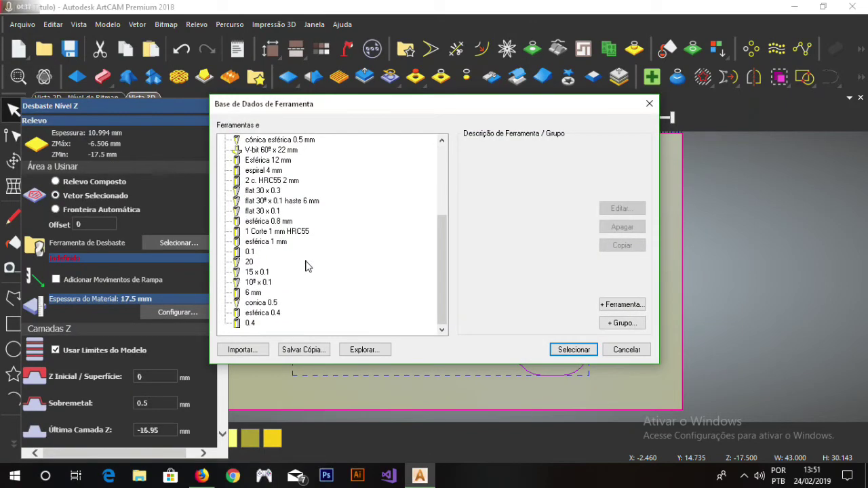
scroll(308, 265, up, 1)
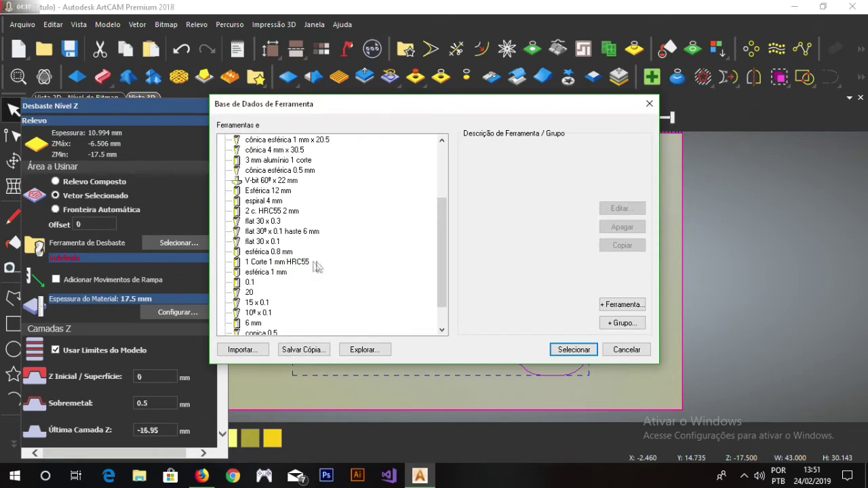
click(622, 304)
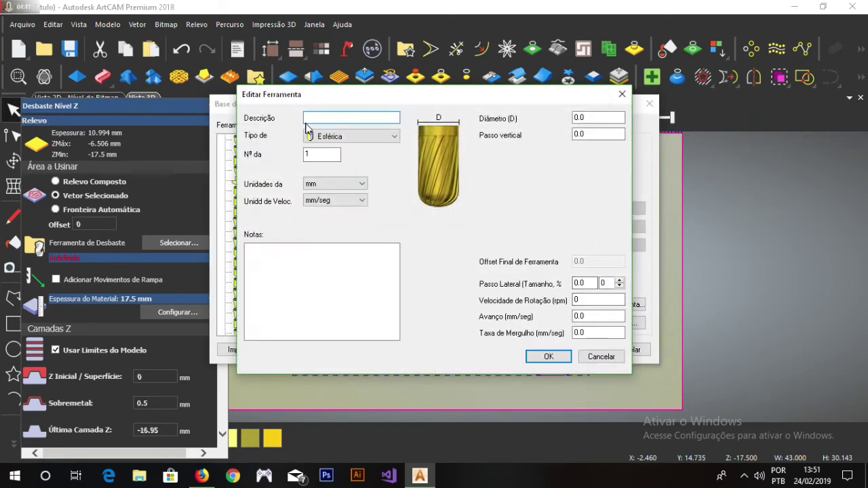
click(339, 138)
click(360, 162)
click(364, 117)
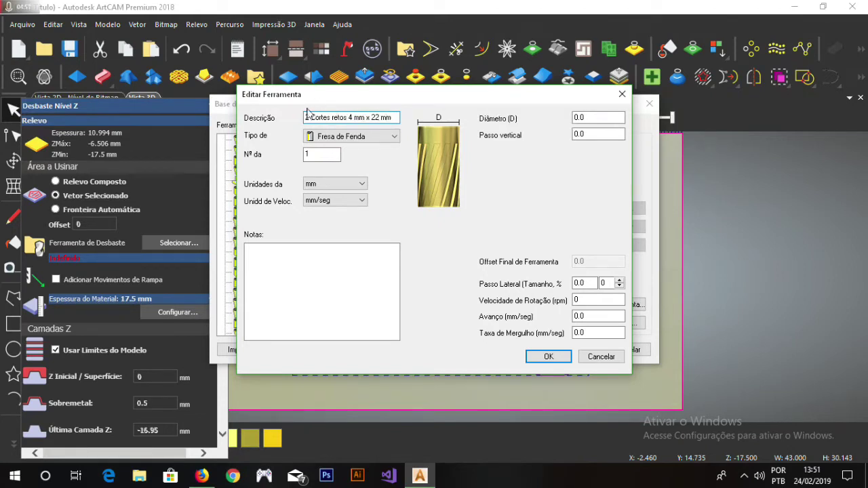
Set the new slot drill's diameter to 4 mm and its vertical step to 2 mm
double_click(597, 118)
text(4)
key(Tab)
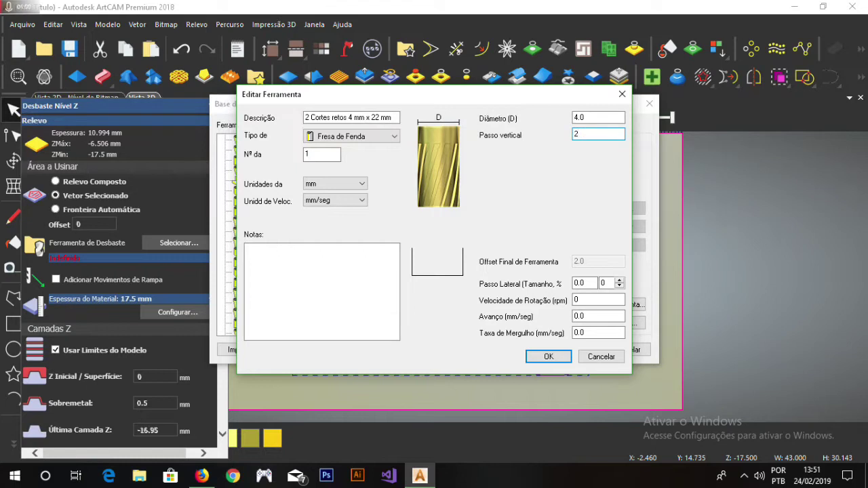
text(2)
Give the slot drill a 50% stepover, 18000 rpm, 8 mm/s feed and 4 mm/s plunge rate, and assign it to the roughing
click(585, 283)
double_click(602, 283)
text(5)
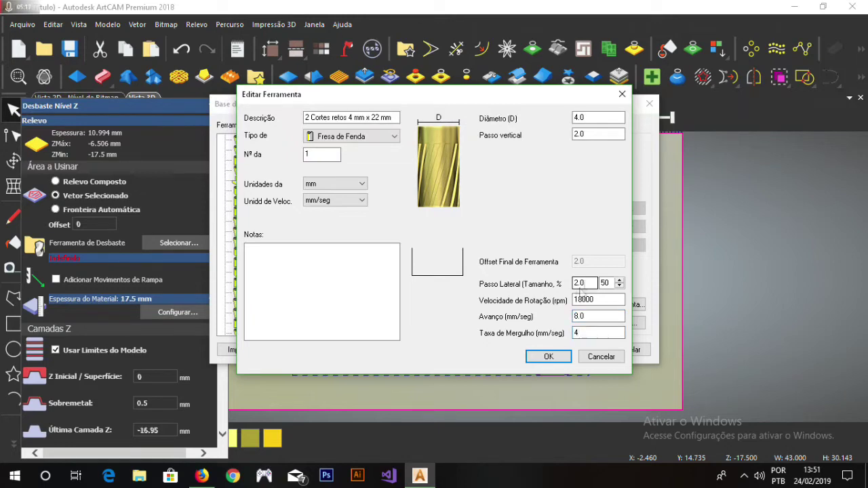
click(551, 356)
click(569, 349)
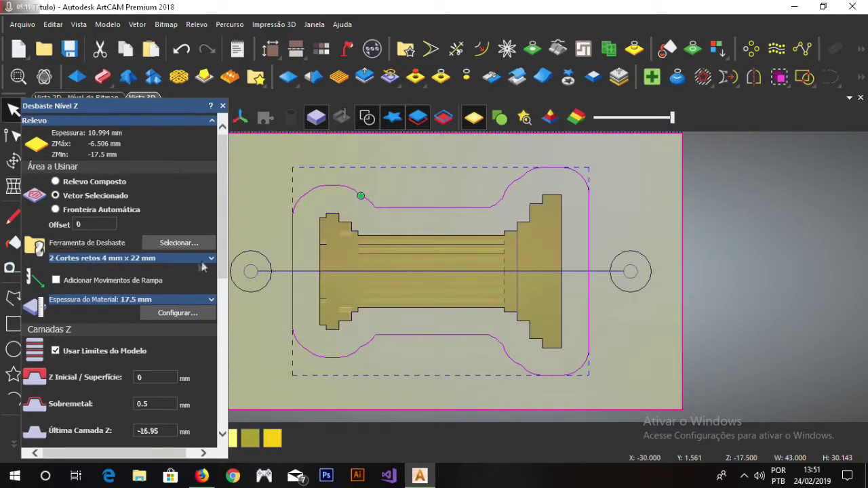
Add ramp moves to the Z-level roughing toolpath
click(57, 280)
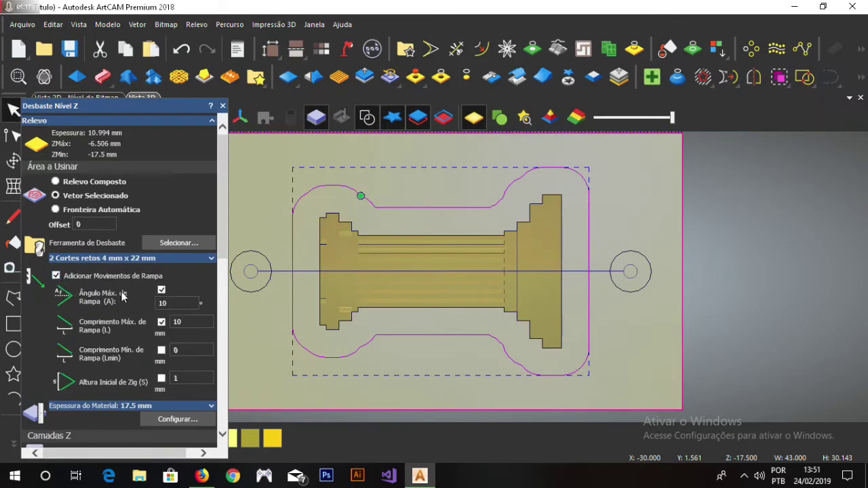
scroll(123, 296, down, 3)
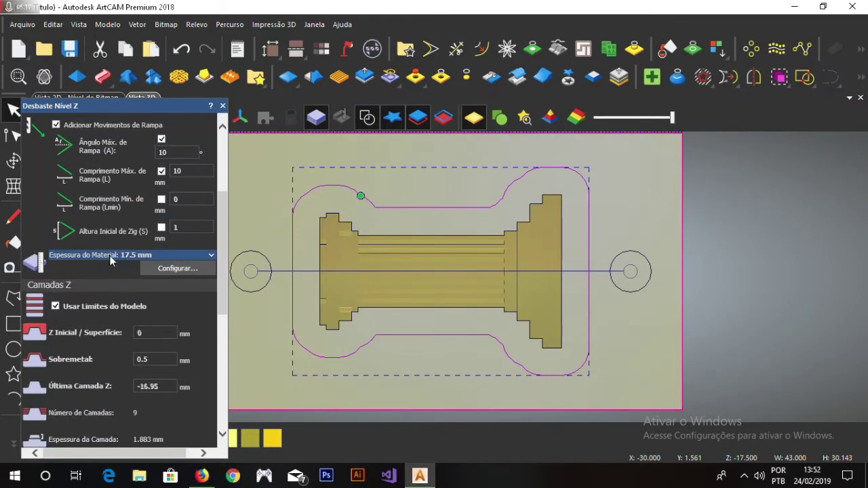
scroll(160, 324, down, 3)
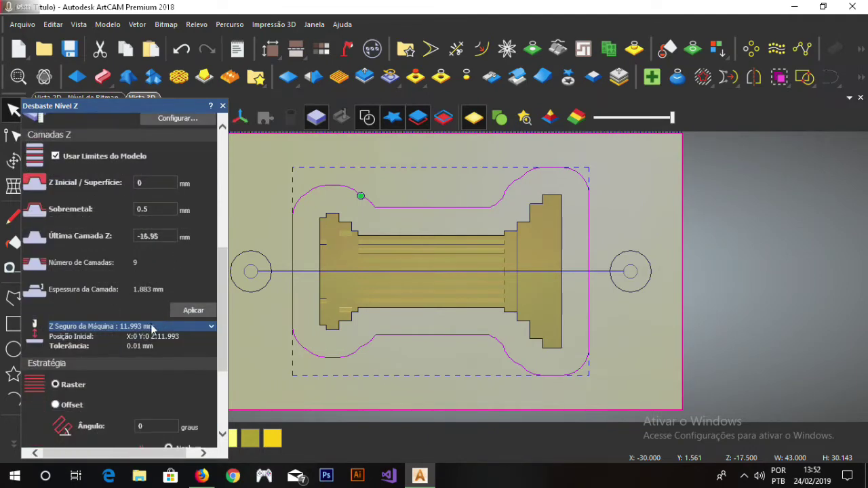
Set the roughing toolpath's machine safe Z to 2 mm and its start position Z to 2 mm
click(160, 325)
text(2)
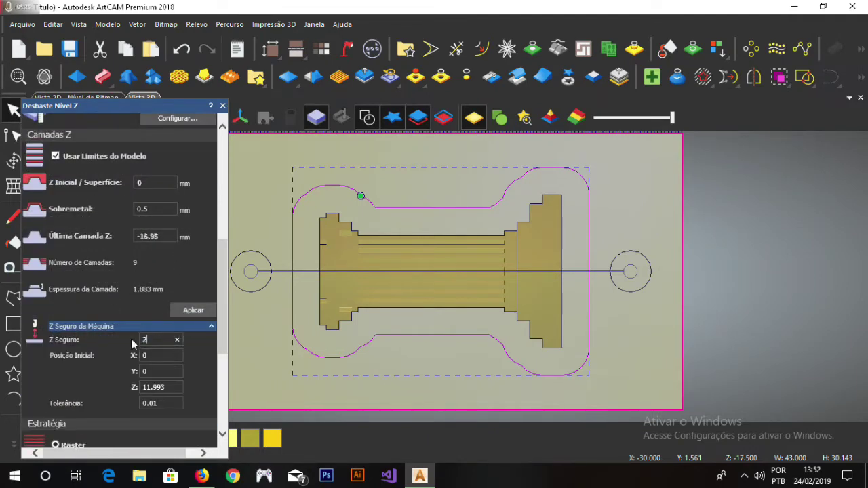
scroll(95, 325, down, 4)
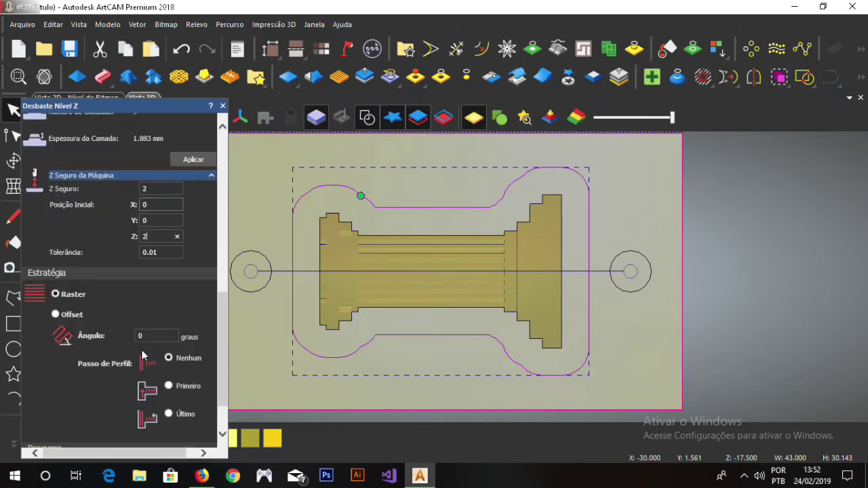
Name the Z-level roughing toolpath "desbaste" and calculate it
click(93, 409)
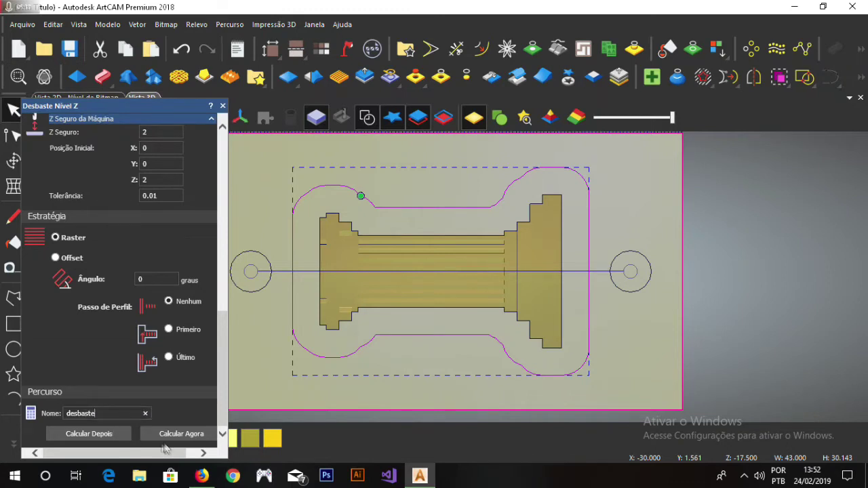
click(173, 438)
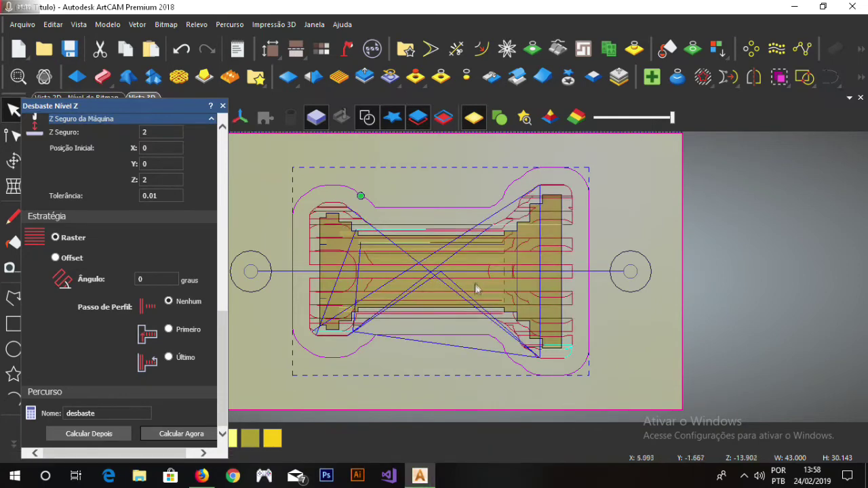
scroll(447, 210, up, 2)
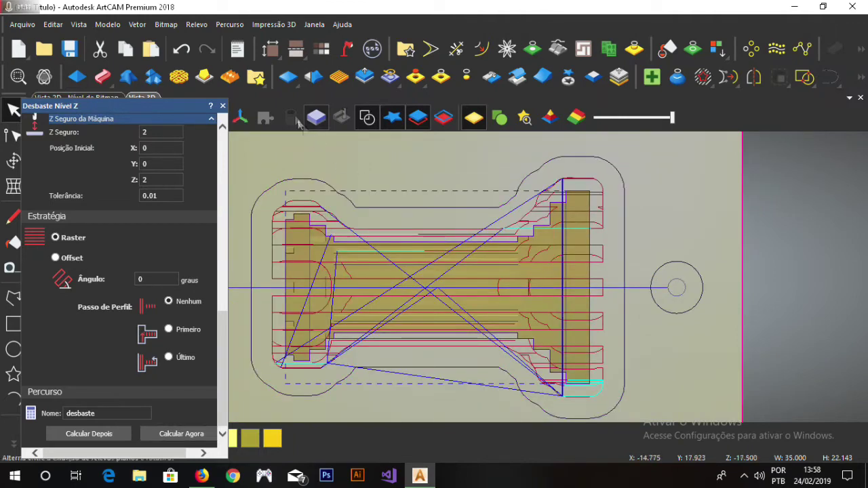
click(223, 107)
Create a 2D profile toolpath on the outside of the selected column outline with a final depth of 18.5 mm
click(229, 24)
mouse_move(271, 86)
click(500, 91)
click(153, 283)
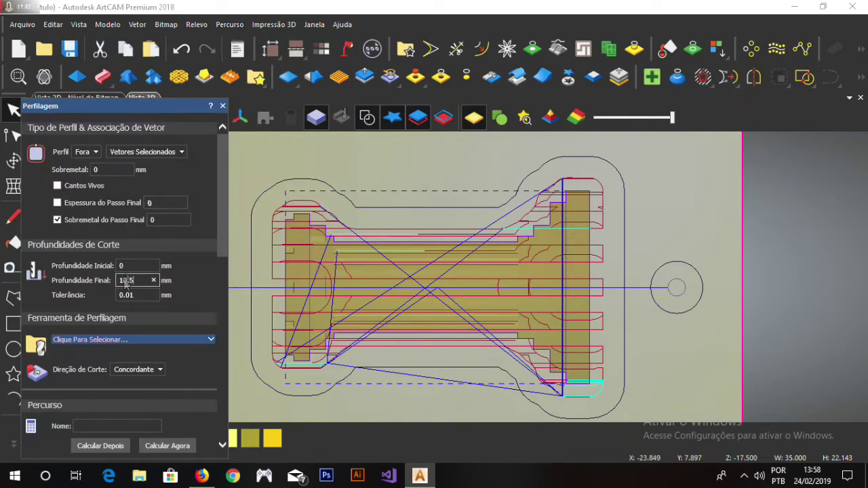
click(126, 281)
key(BackSpace)
text(8)
Assign the "2 Cortes retos 4 mm x 22 mm" tool to the profile and add zig-zag ramp moves
scroll(124, 271, down, 3)
click(124, 235)
scroll(293, 238, down, 10)
double_click(265, 322)
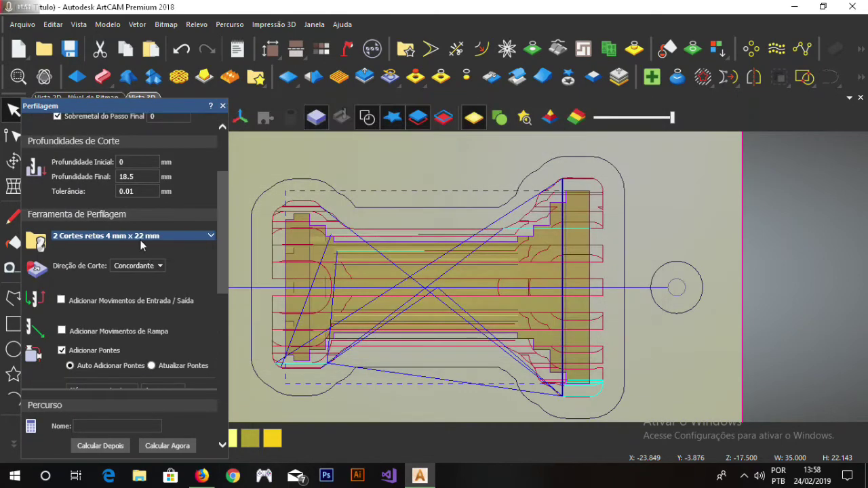
click(62, 330)
click(111, 235)
click(143, 316)
scroll(122, 285, down, 5)
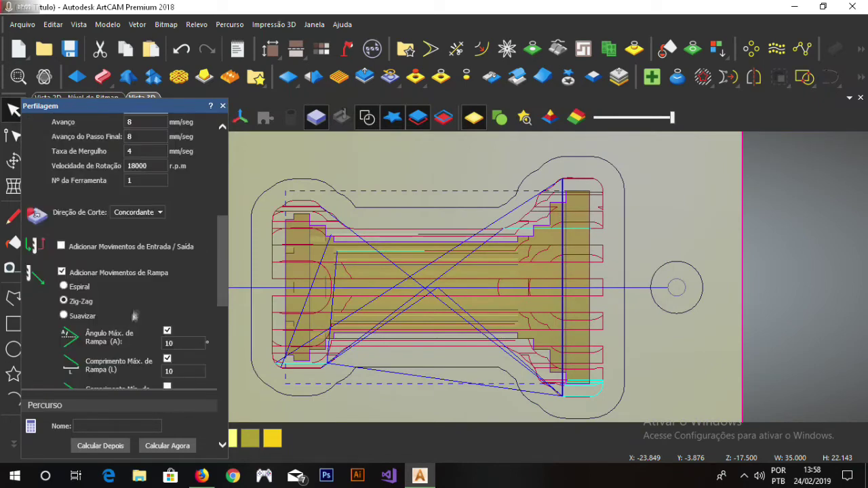
Add a constant number of four 3D bridges to the column outline, each 3 mm long and 3 mm thick
scroll(116, 265, down, 3)
click(63, 291)
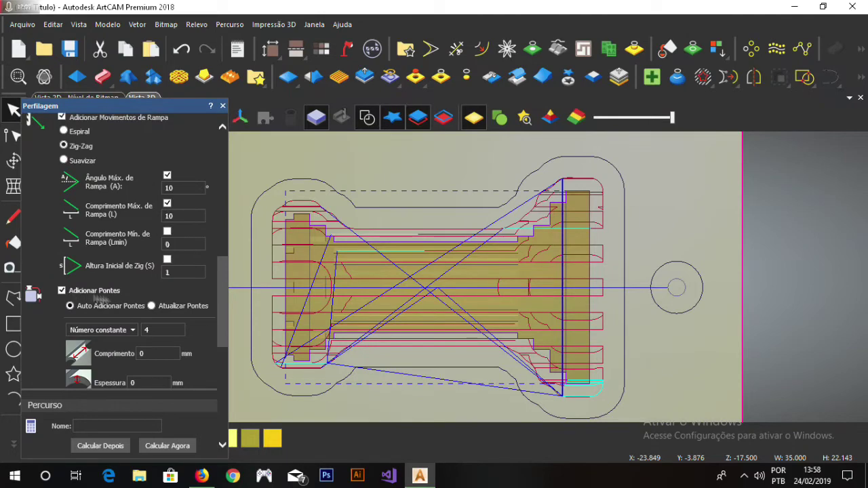
scroll(134, 302, down, 2)
scroll(133, 302, up, 1)
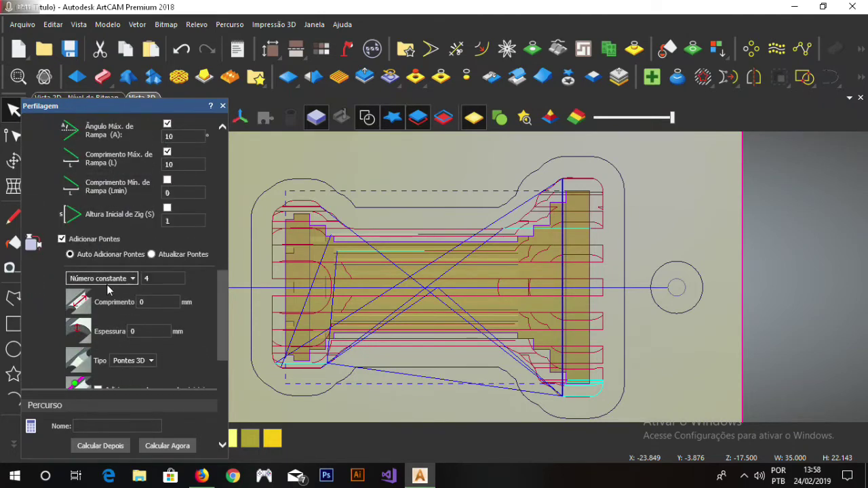
scroll(128, 276, down, 1)
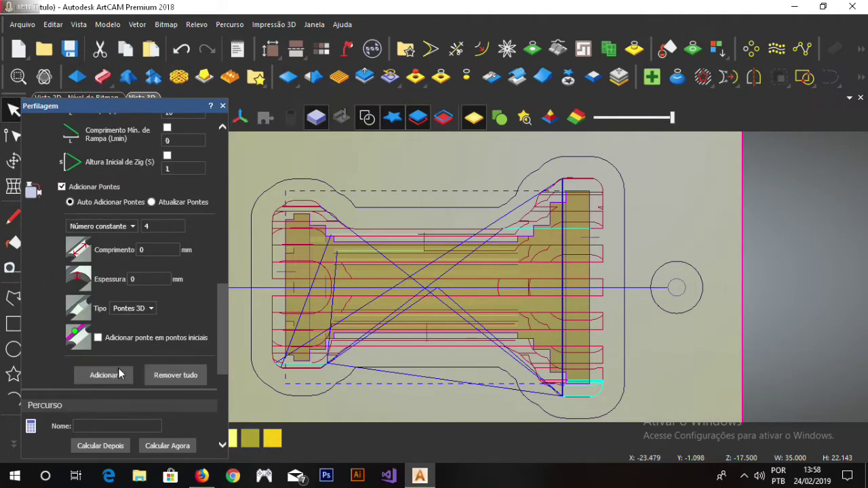
scroll(112, 366, down, 1)
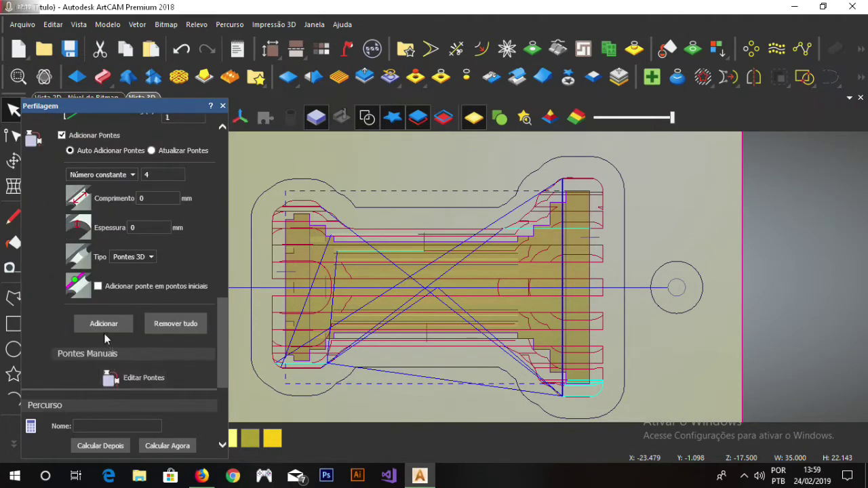
click(96, 98)
scroll(133, 344, up, 1)
drag(155, 302, 130, 301)
text(3)
key(Tab)
text(3)
scroll(124, 316, down, 1)
click(114, 373)
scroll(158, 353, down, 1)
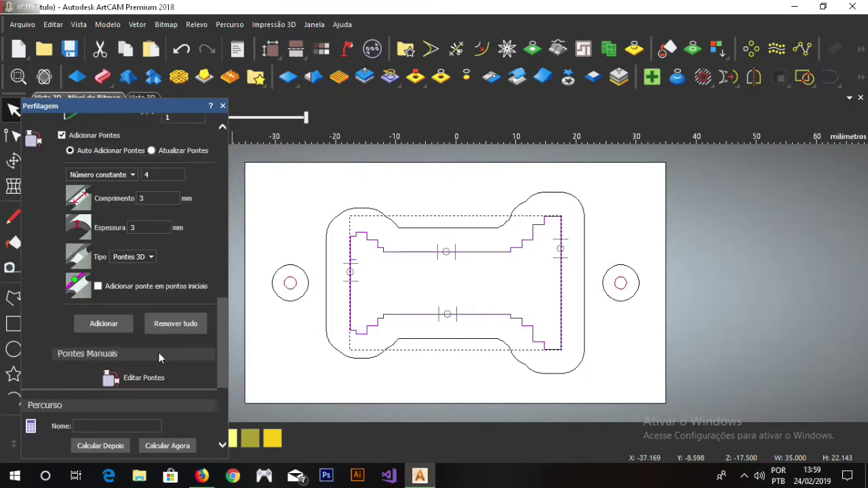
Reposition the bridges manually so that two hold each short end of the column outline
click(119, 377)
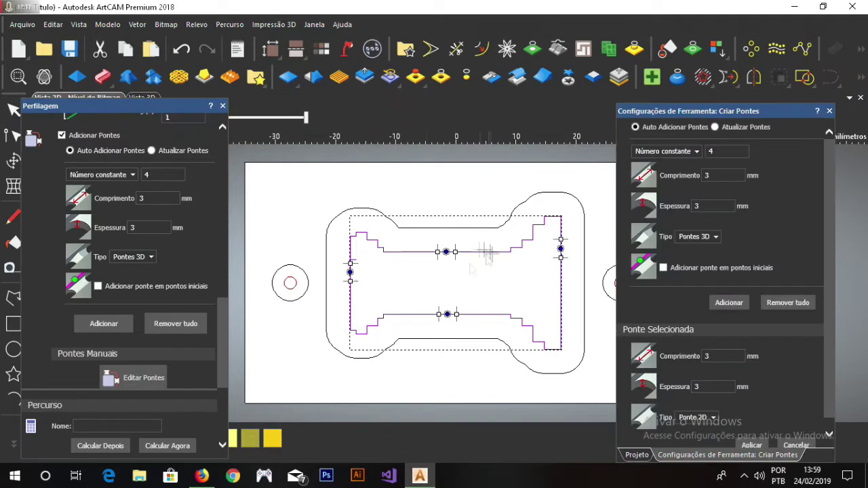
click(350, 270)
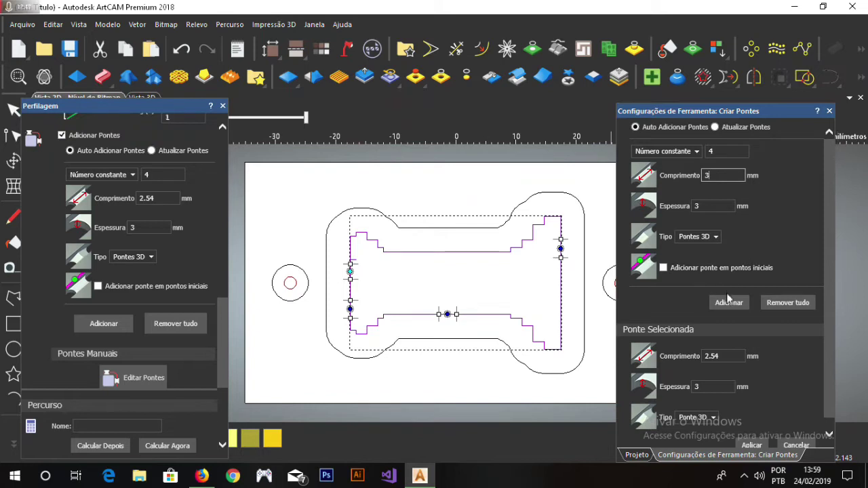
drag(351, 271, 351, 250)
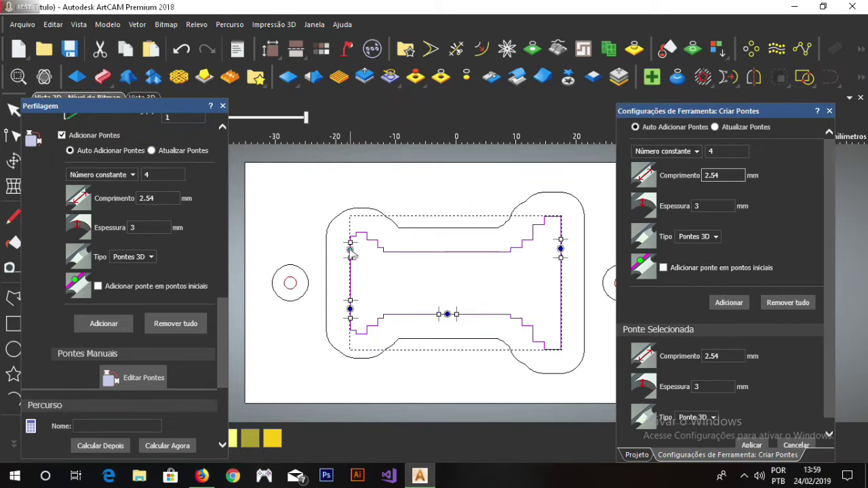
drag(448, 314, 560, 320)
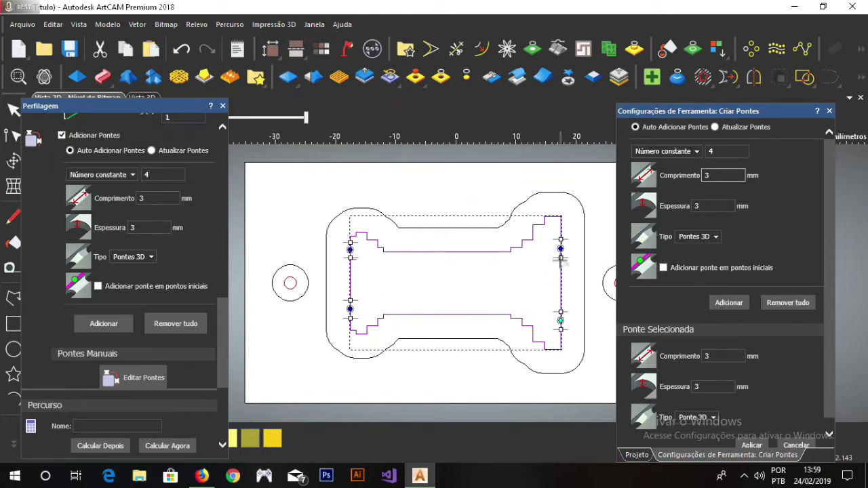
drag(560, 248, 560, 246)
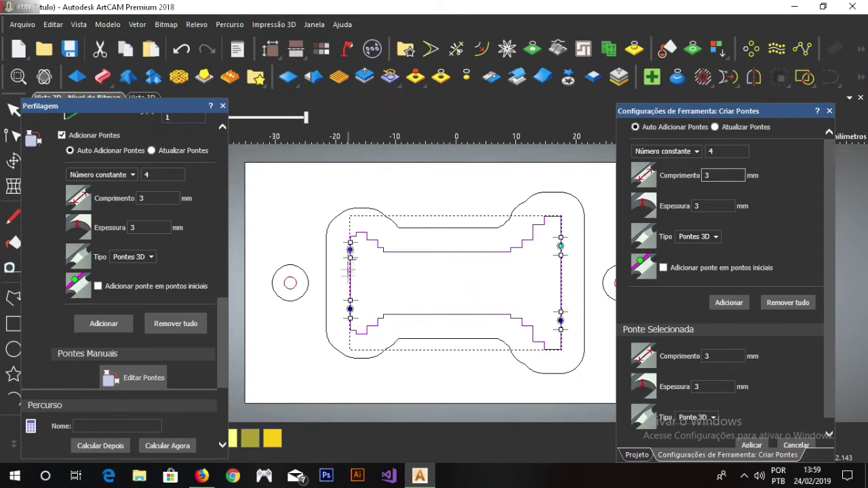
Name the profile toolpath "perfilagem", calculate it and return to the 3D view
click(116, 421)
text(corte)
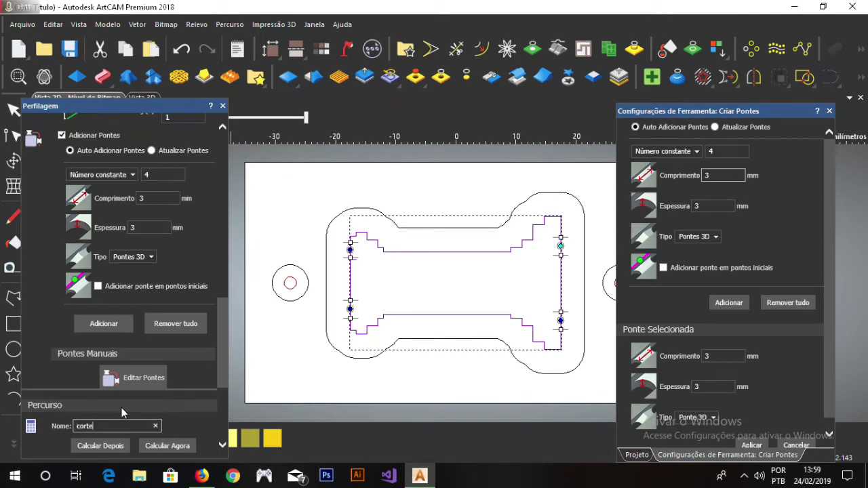
key(BackSpace)
key(BackSpace)
key(BackSpace)
key(BackSpace)
key(BackSpace)
text(perfilagem)
click(169, 445)
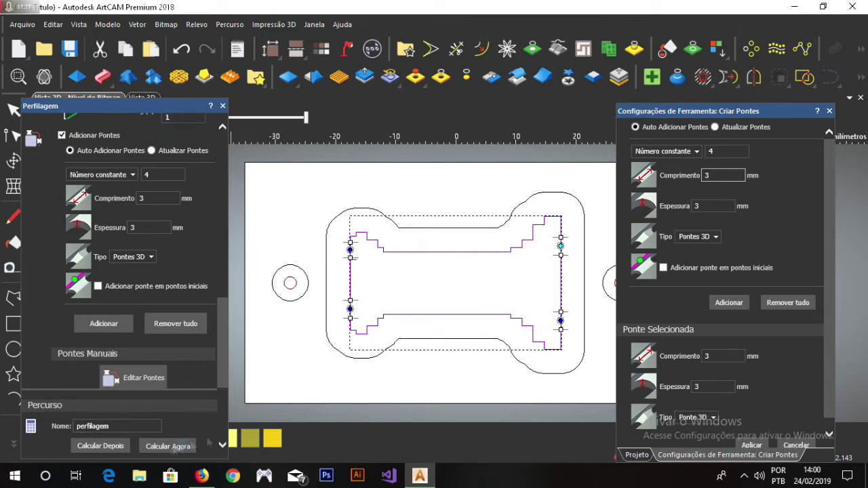
click(828, 110)
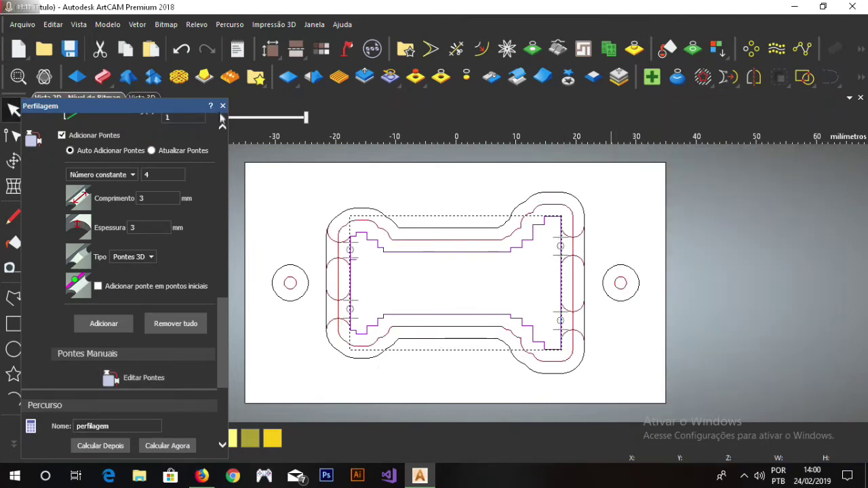
click(223, 106)
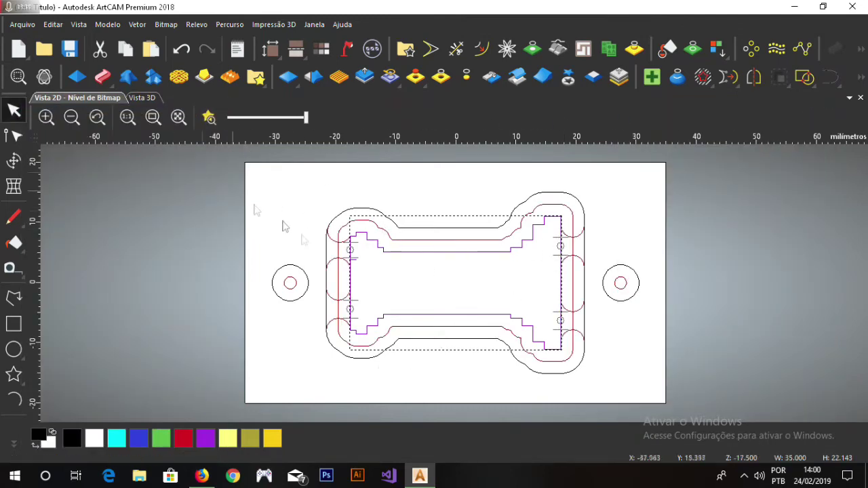
click(142, 97)
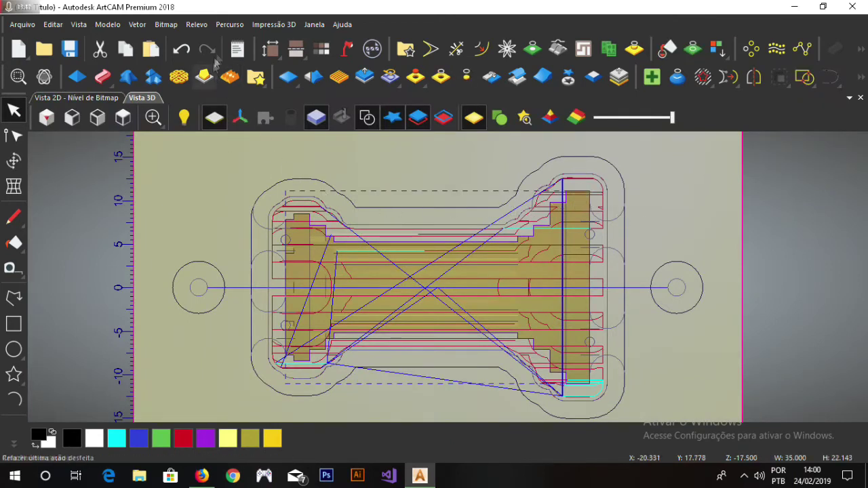
Start a relief machining toolpath limited to the inside of the selected vectors
click(230, 24)
mouse_move(317, 110)
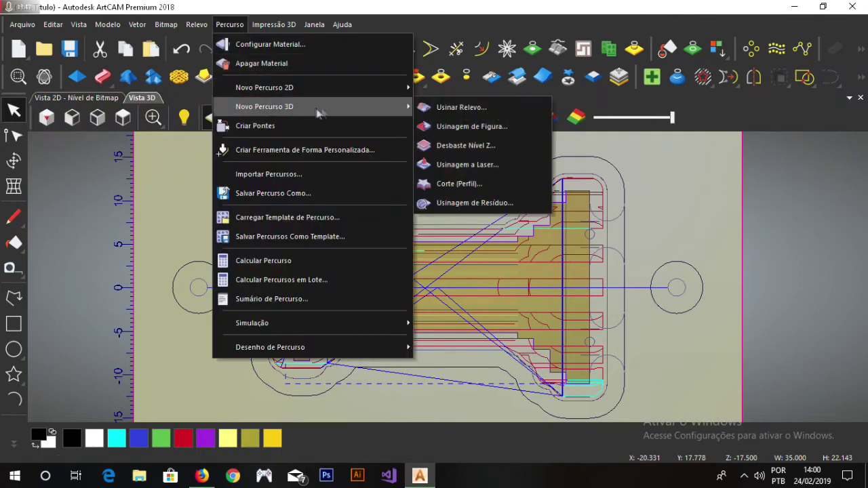
click(439, 106)
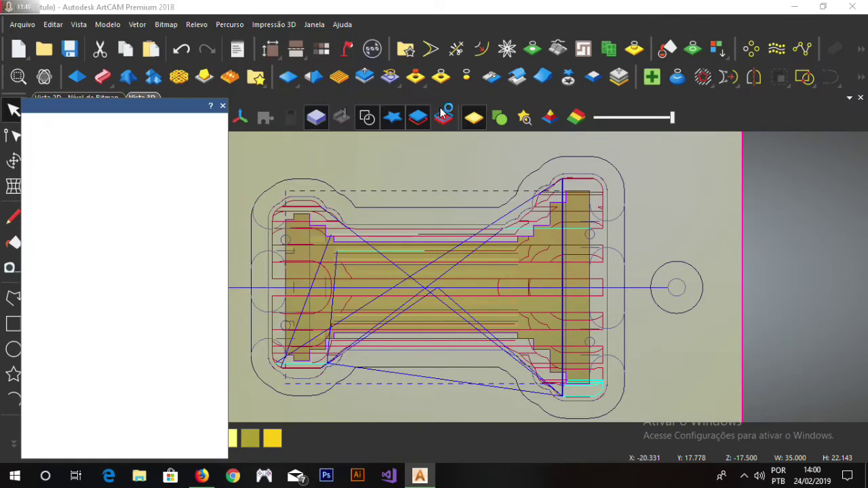
click(87, 150)
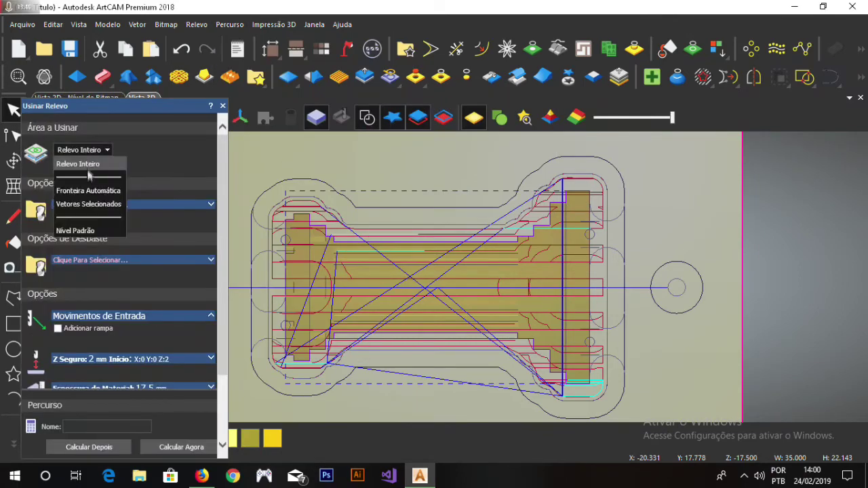
click(88, 203)
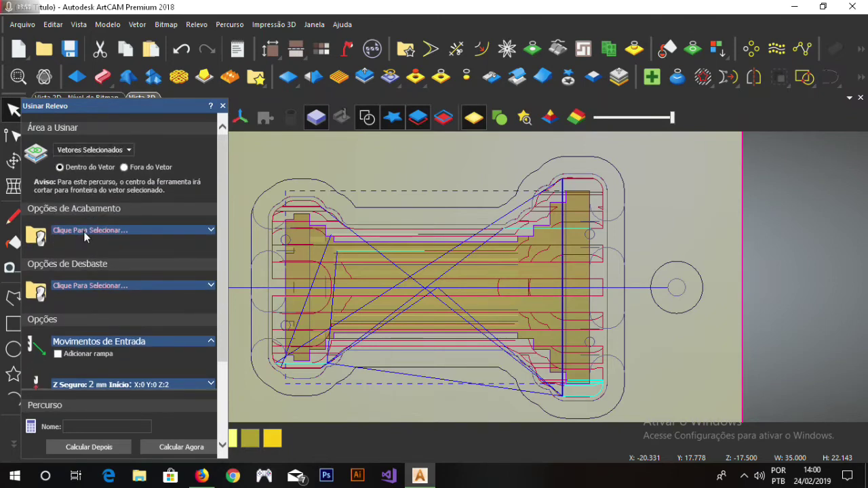
Choose the "cônica esférica 1 mm x 20.5" tool for finishing the relief
click(85, 230)
scroll(284, 278, down, 1)
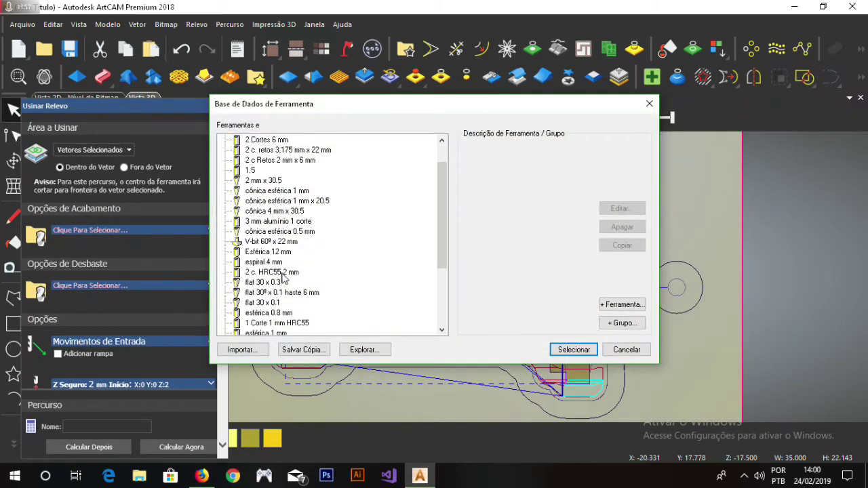
scroll(283, 278, down, 3)
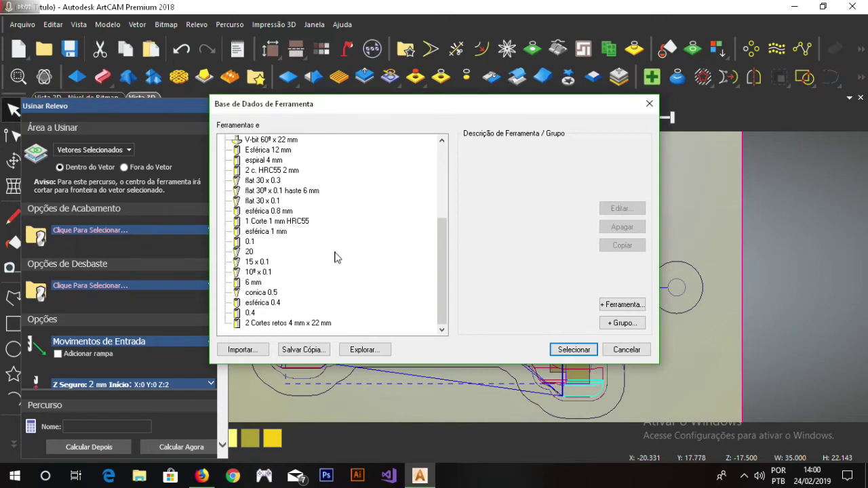
scroll(333, 256, up, 3)
click(309, 195)
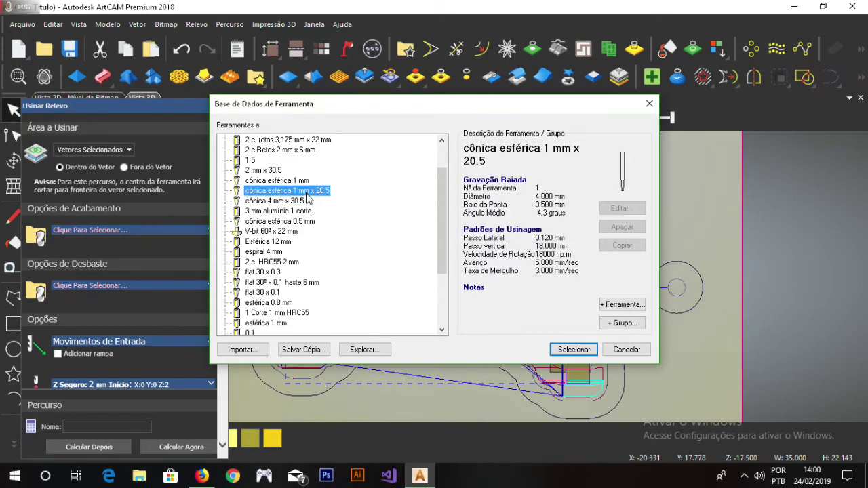
double_click(309, 193)
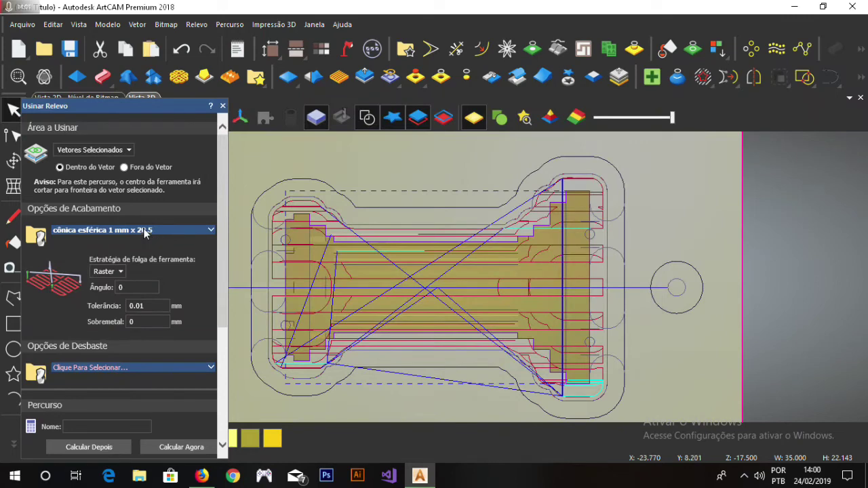
Review the finishing tool's geometry and cutting parameters in the toolpath settings and the tool database
scroll(147, 299, down, 1)
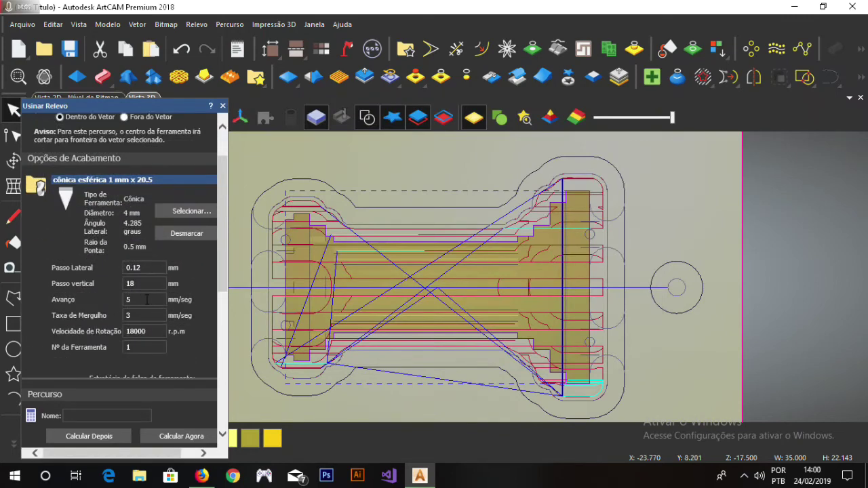
click(171, 213)
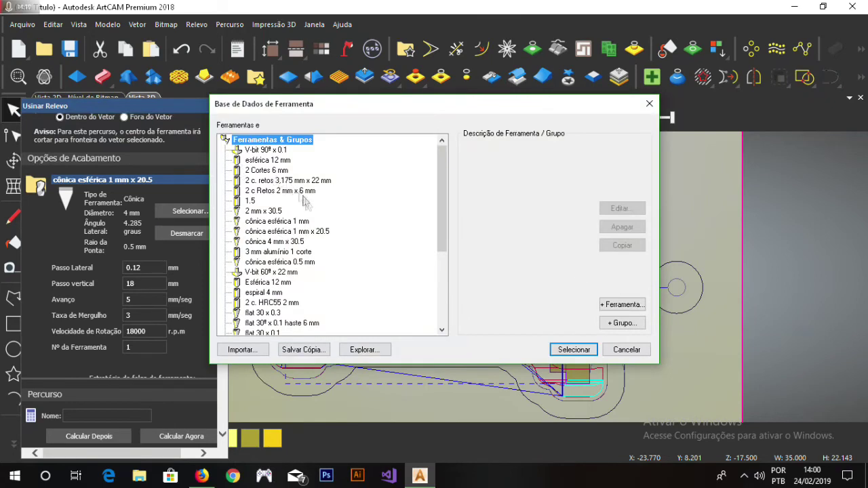
click(305, 231)
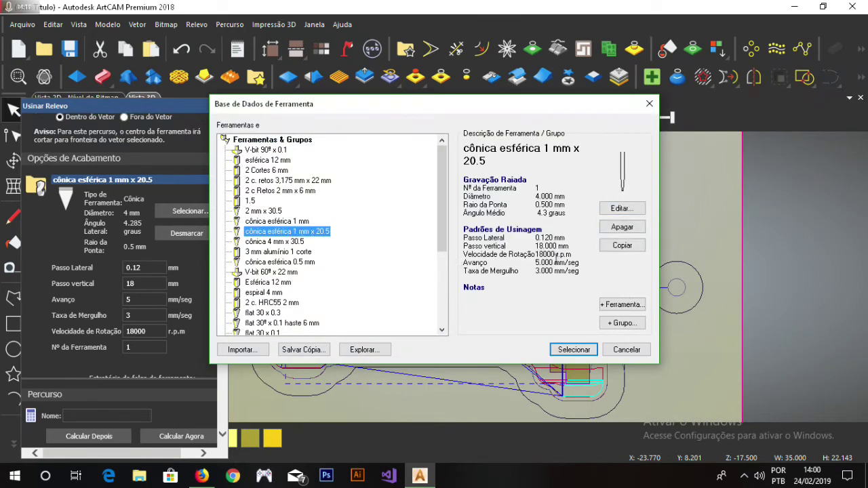
click(649, 103)
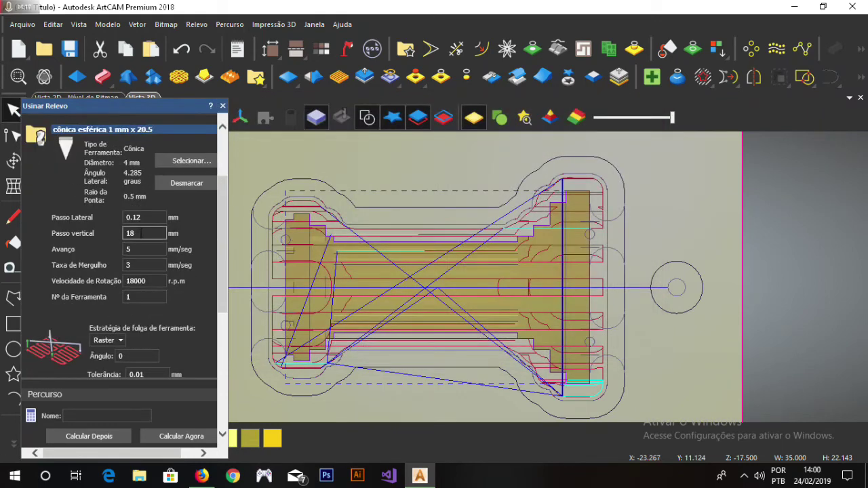
Name the relief finishing toolpath "acabamento" and calculate it immediately
click(135, 250)
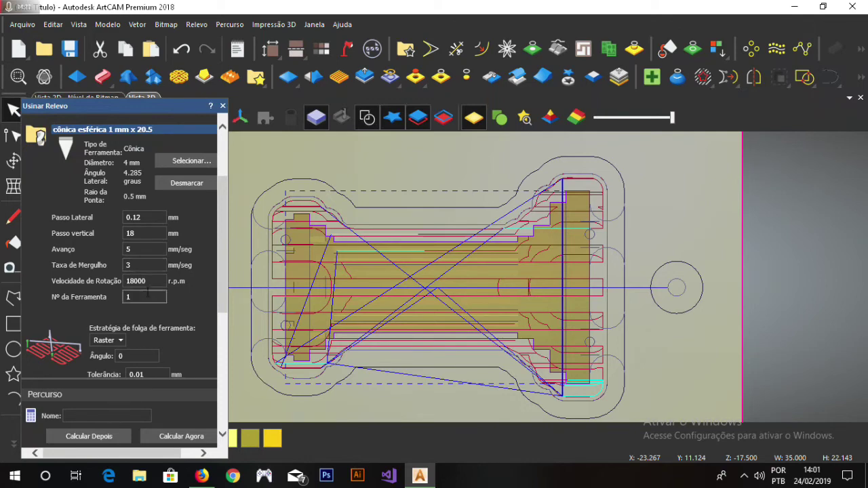
scroll(148, 298, down, 4)
scroll(148, 298, down, 4)
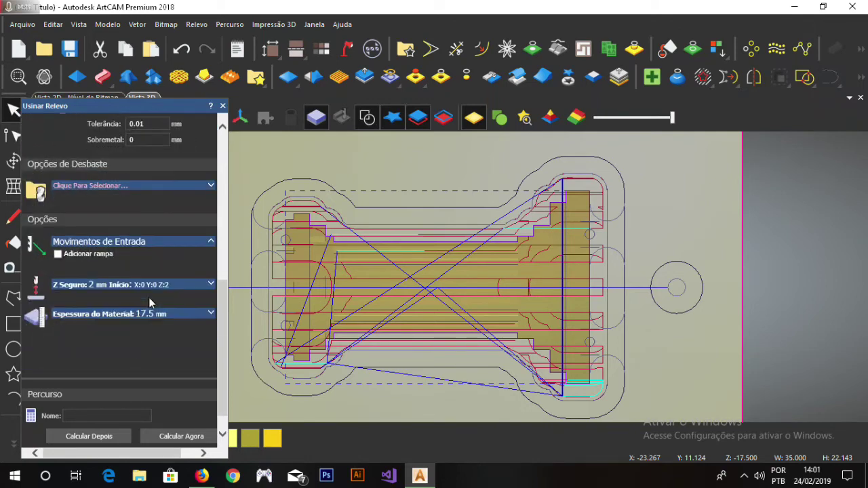
click(107, 415)
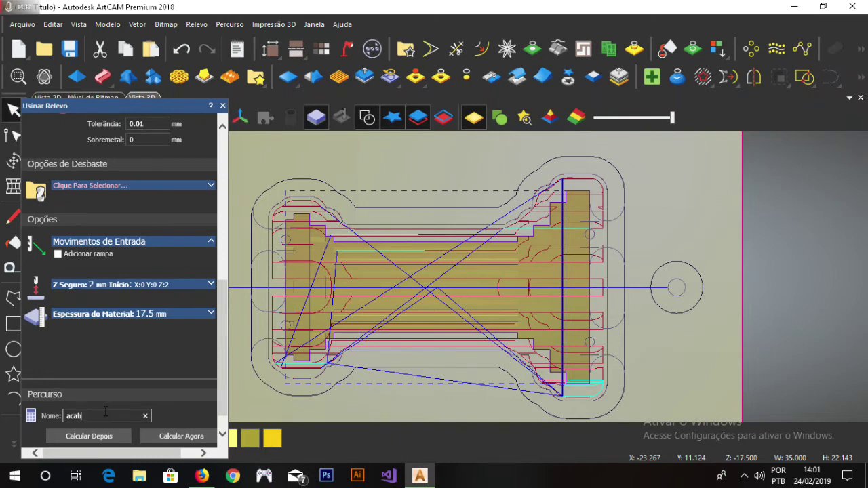
text(acabamento)
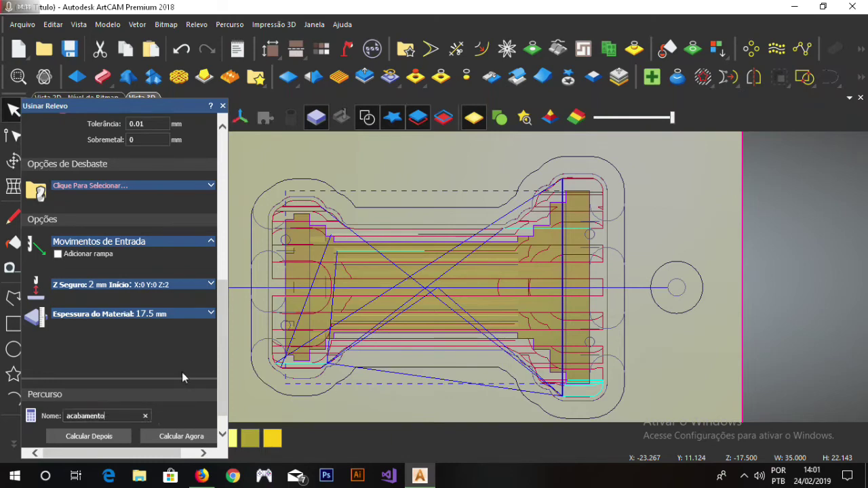
click(189, 434)
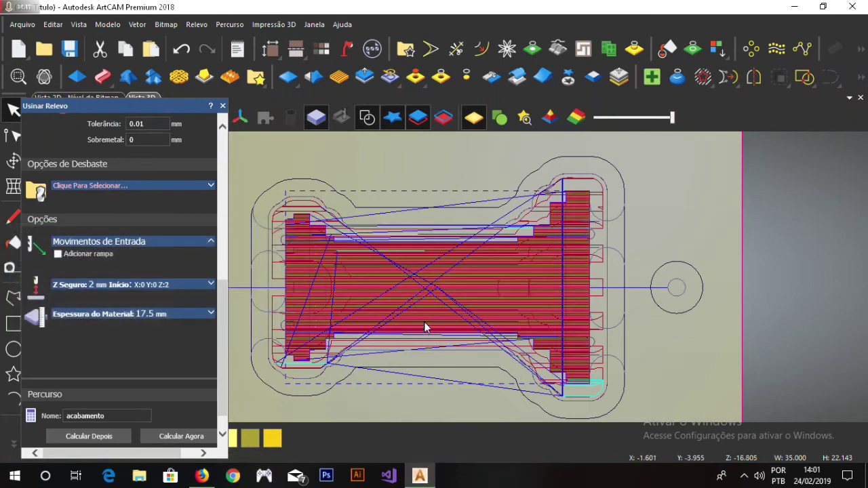
Simulate all toolpaths on the whole-model block at standard resolution and inspect the machined column in 3D
click(233, 28)
mouse_move(299, 323)
click(504, 213)
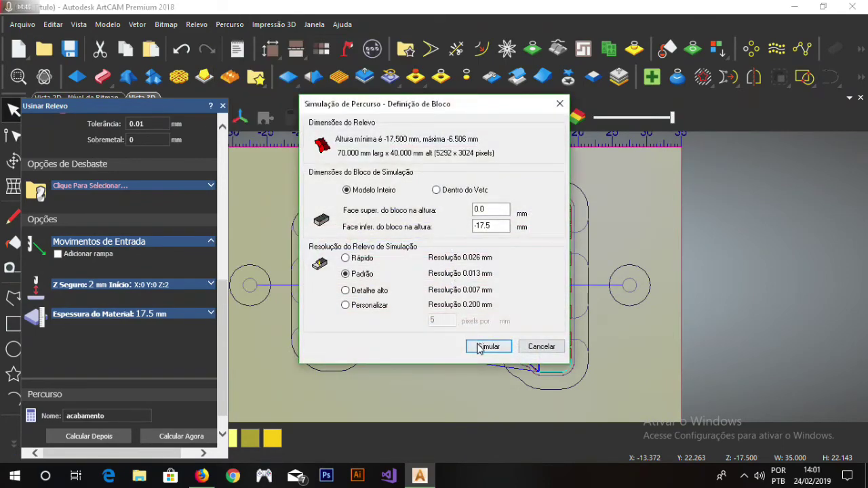
key(Return)
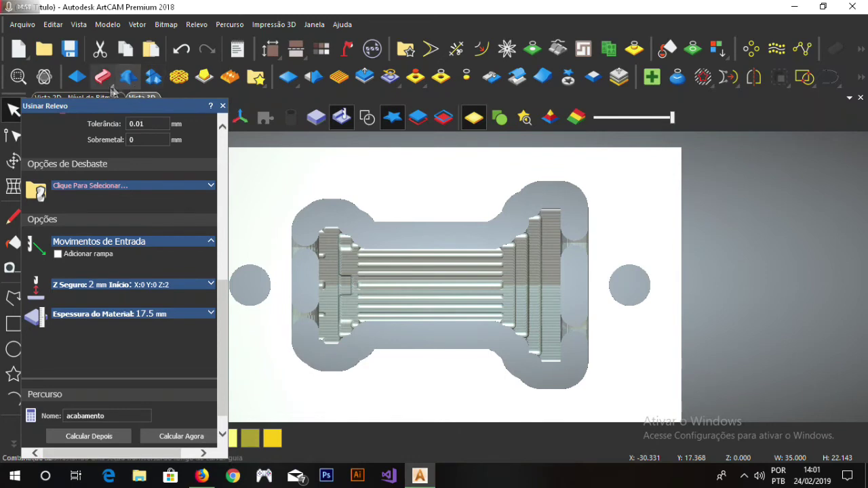
click(44, 78)
drag(478, 337, 465, 319)
scroll(448, 275, down, 3)
scroll(456, 280, up, 3)
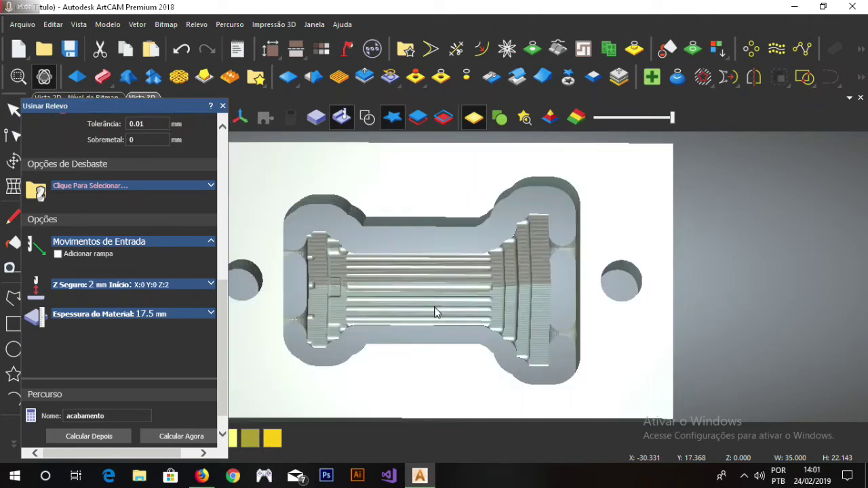
scroll(428, 309, down, 2)
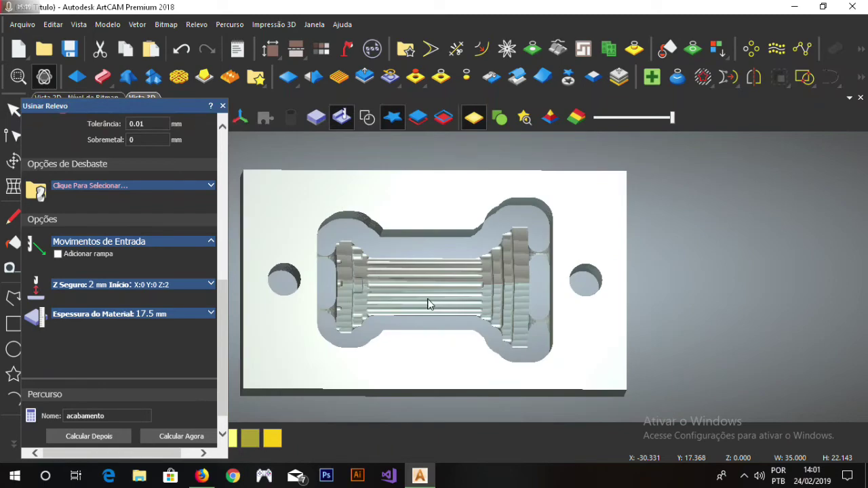
Close the relief machining settings and set up only the furação toolpath for saving under the file name "furação"
click(222, 106)
click(228, 24)
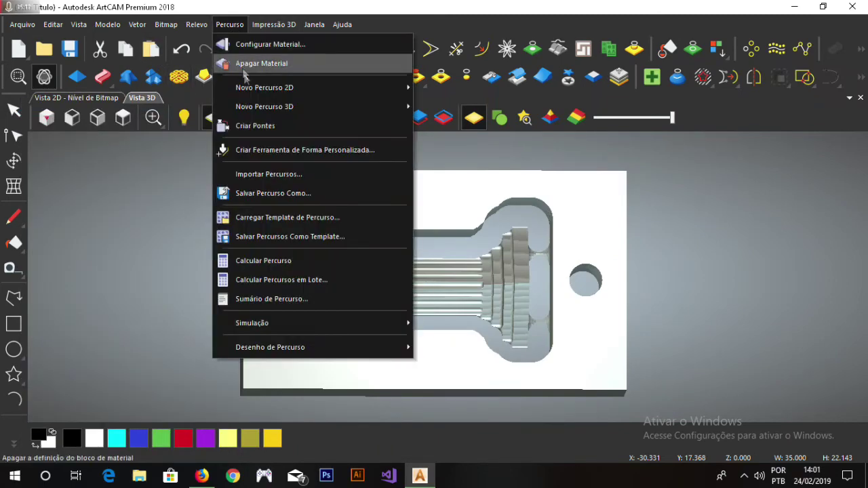
click(277, 194)
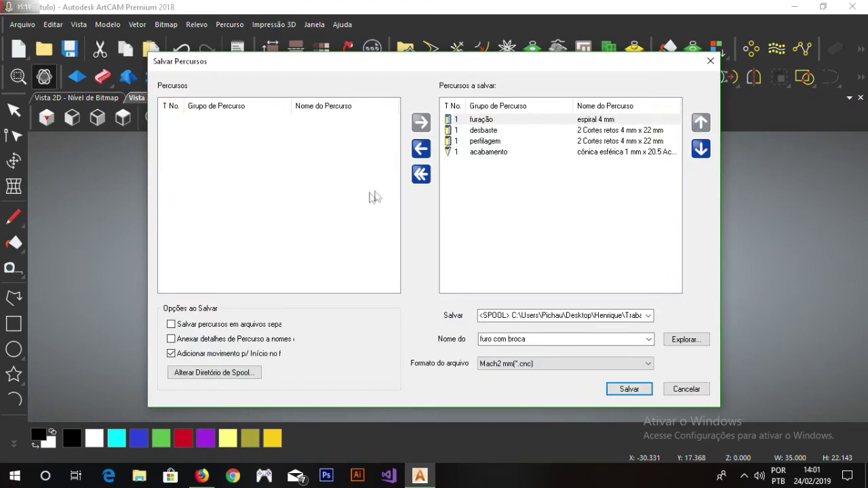
click(421, 175)
click(229, 122)
click(420, 122)
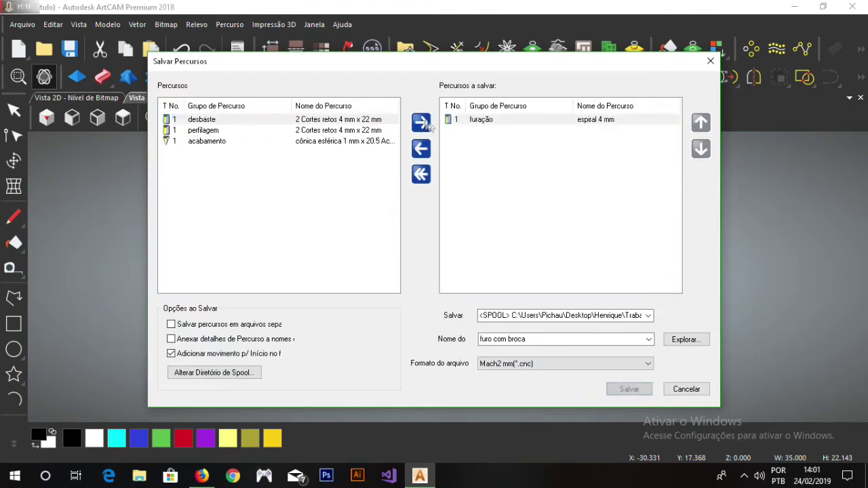
click(536, 339)
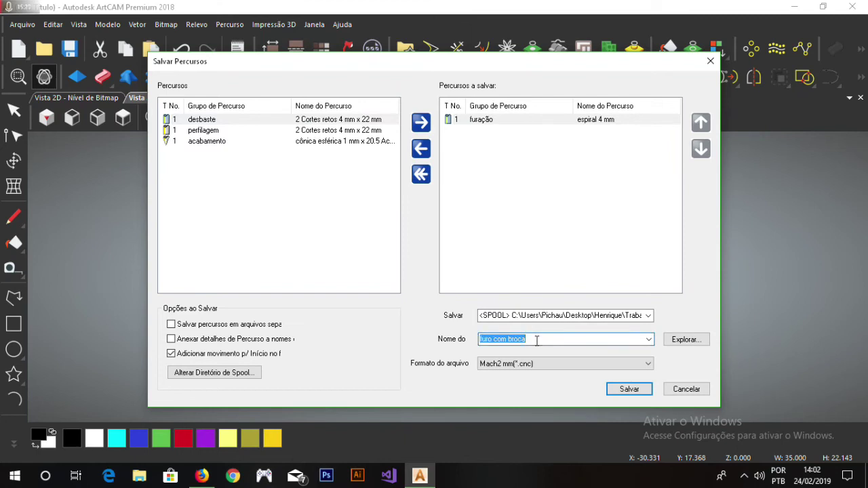
text(furação)
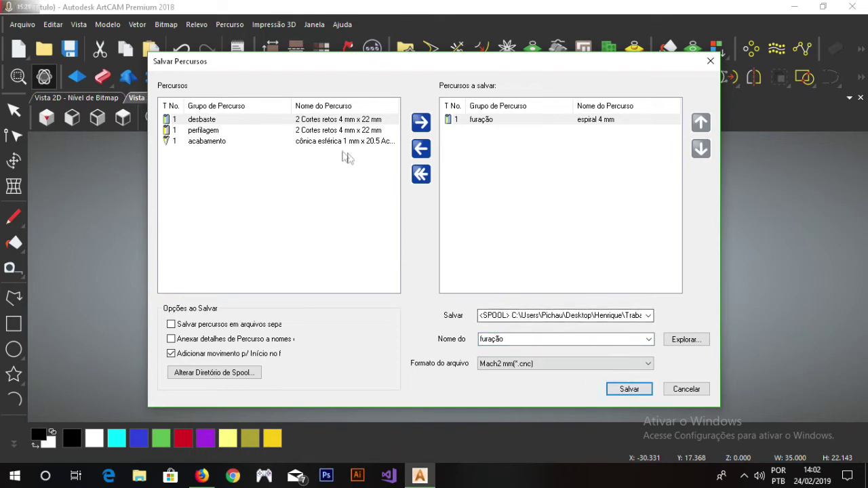
Replace the toolpaths queued for saving with desbaste and perfilagem under the file name "desbaste e perfilagem 1ª parte"
drag(237, 129, 366, 180)
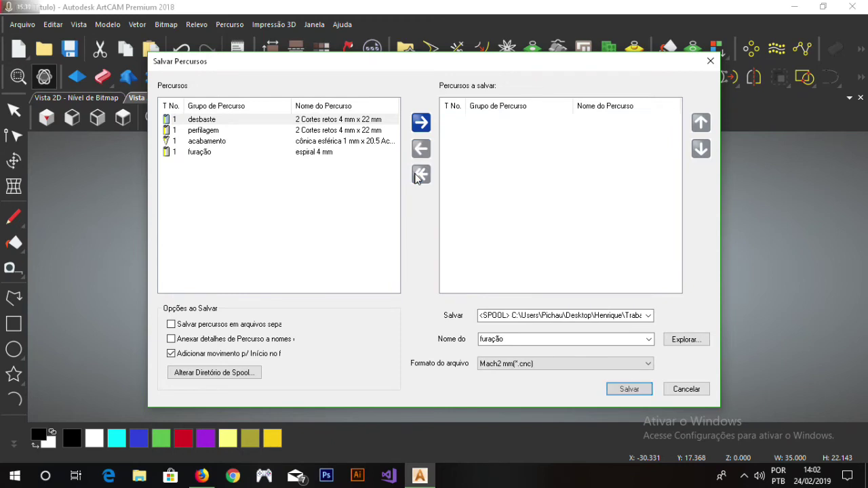
click(258, 123)
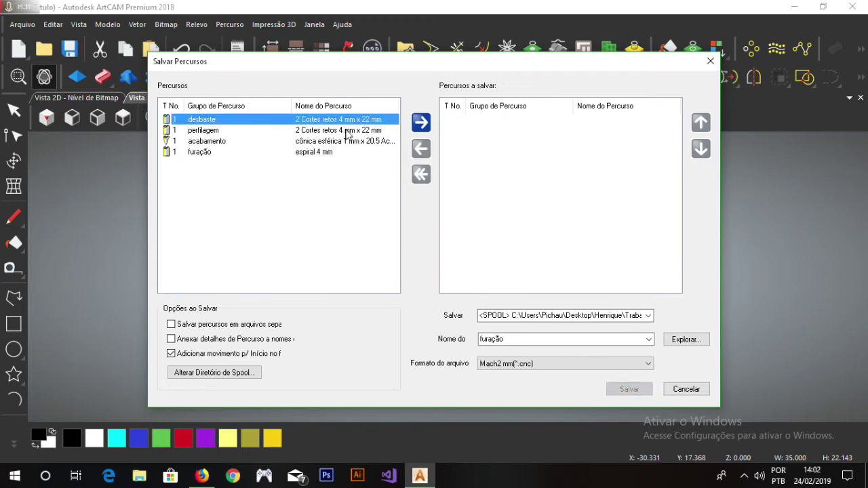
shift+click(347, 130)
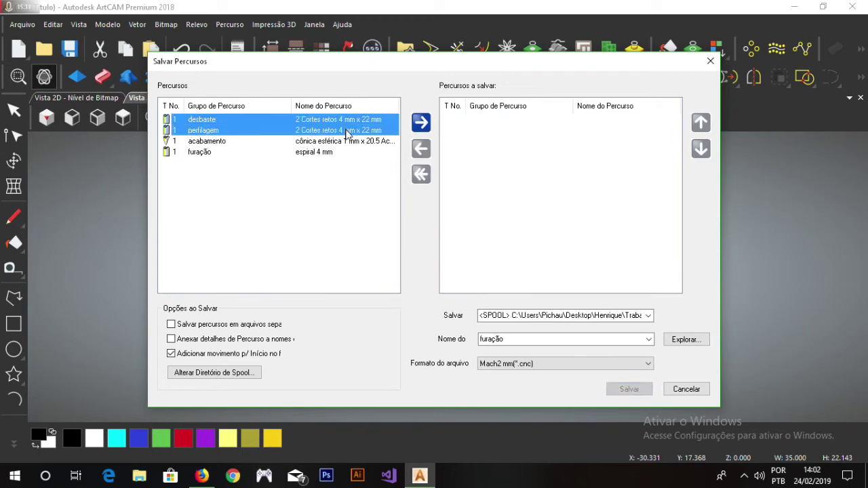
click(421, 122)
double_click(513, 336)
text(desbaste e perfilagem 1ª parte)
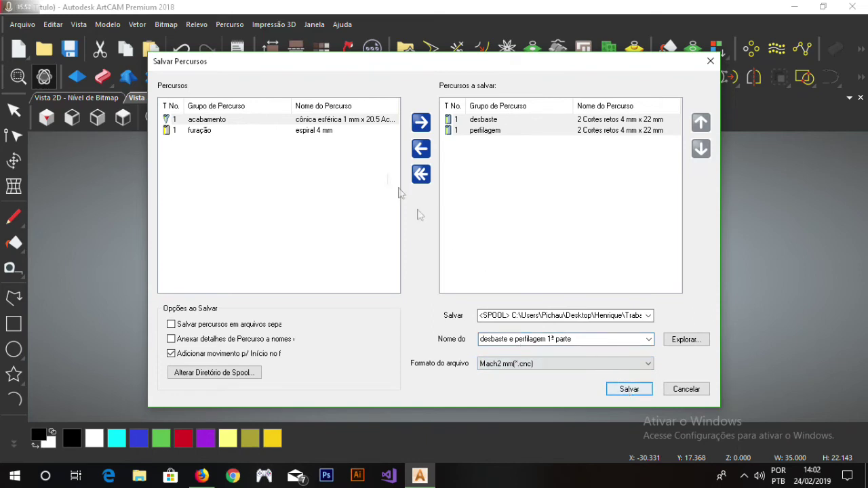
Queue only the acabamento toolpath for saving and set its file name to "acabamento"
click(421, 174)
click(421, 123)
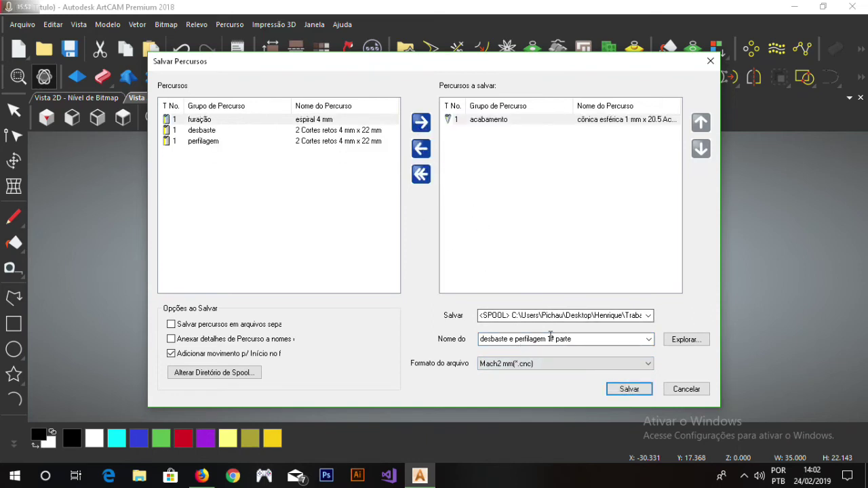
triple_click(549, 338)
text(acabamento)
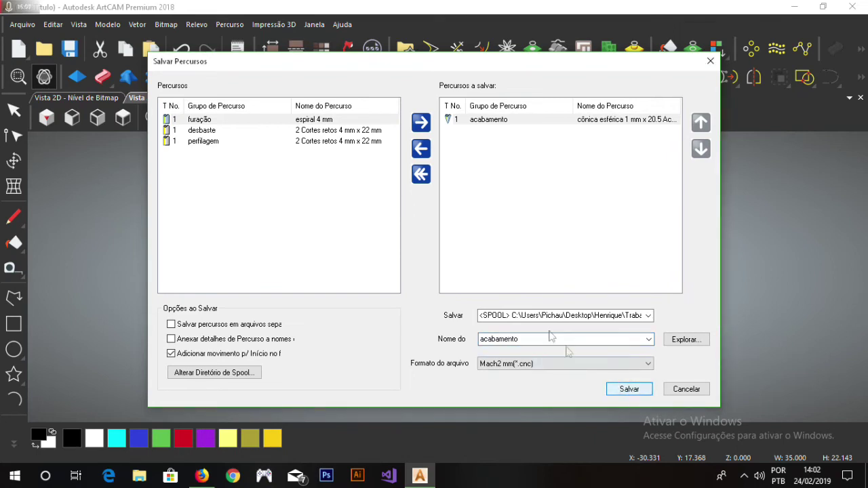
Save the desbaste toolpath by itself under the file name "desbaste 2ª parte"
click(420, 174)
click(303, 132)
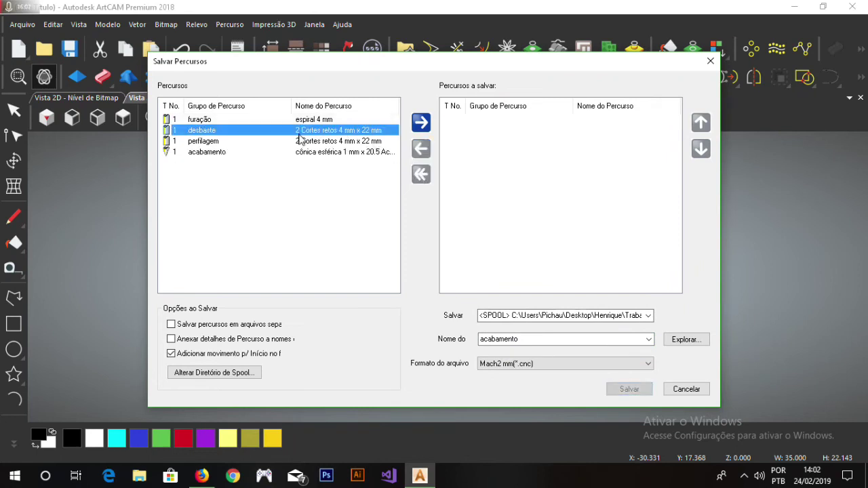
click(420, 125)
double_click(535, 339)
text(desbaste 2ª parte)
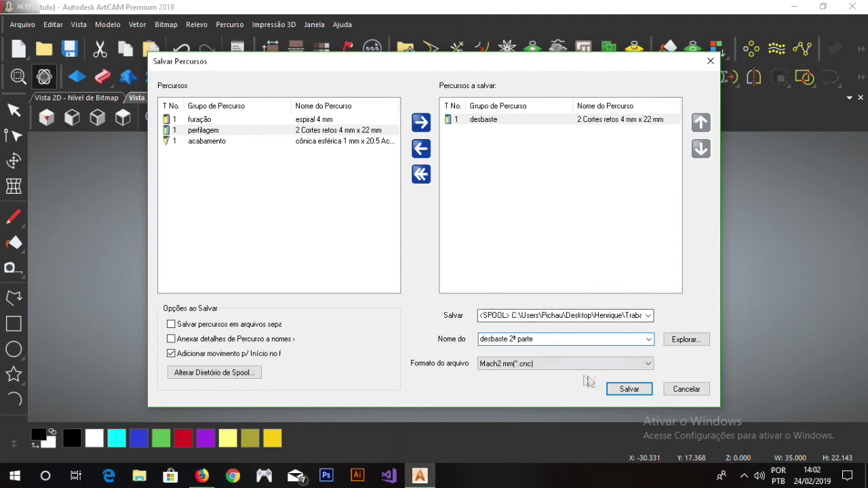
click(626, 389)
Queue only the perfilagem toolpath under the file name "corte final" and close the toolpath saving dialog
click(421, 175)
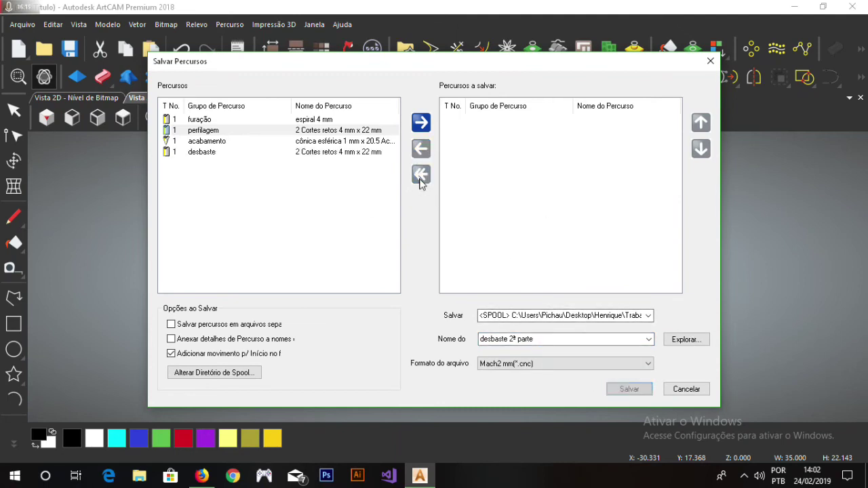
click(219, 145)
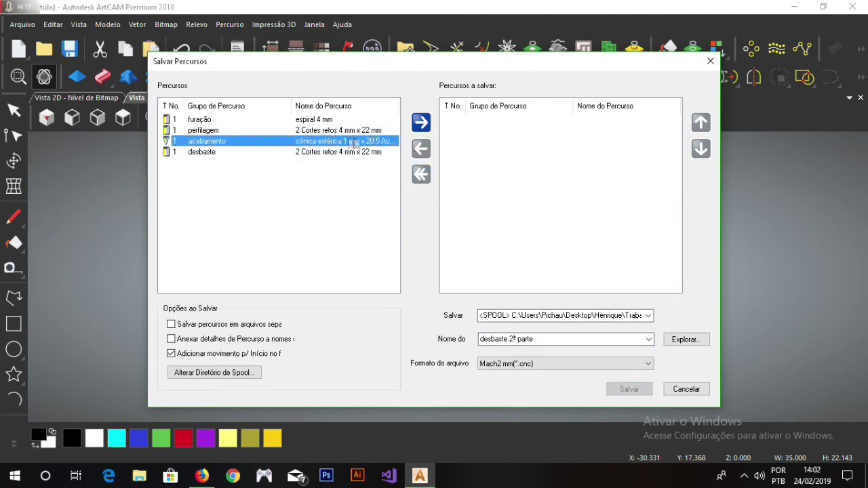
click(309, 123)
click(204, 130)
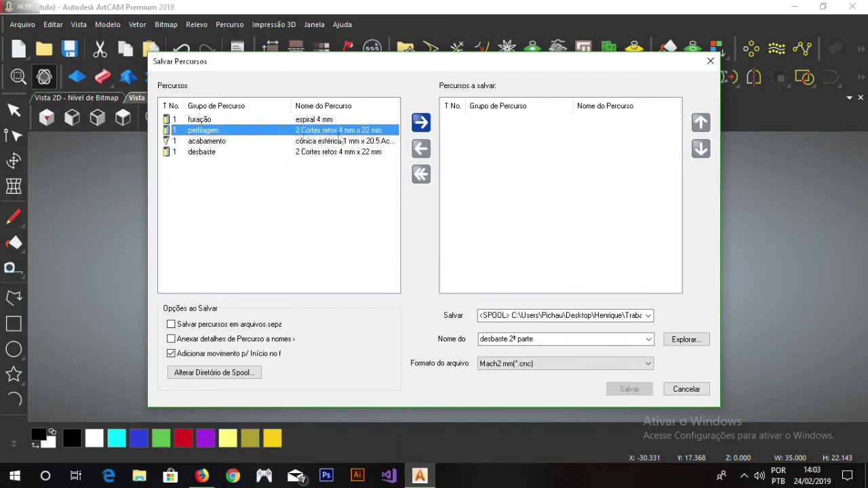
click(420, 122)
click(539, 338)
text(corte final)
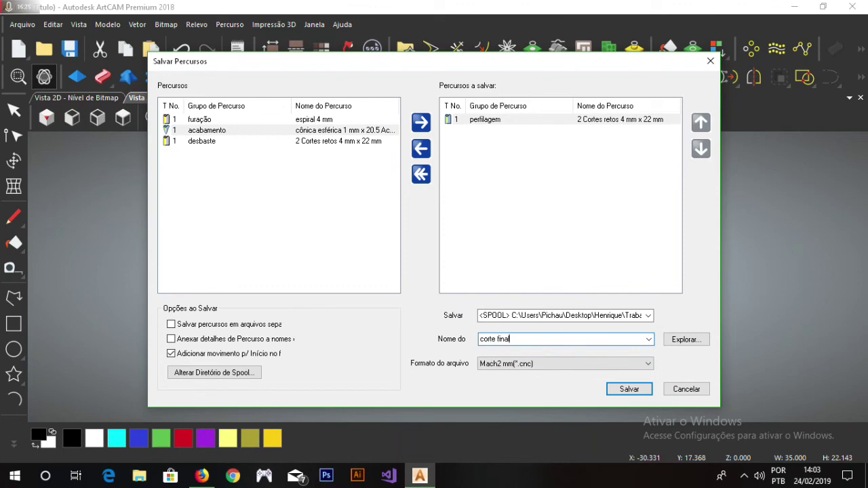
double_click(539, 335)
click(710, 63)
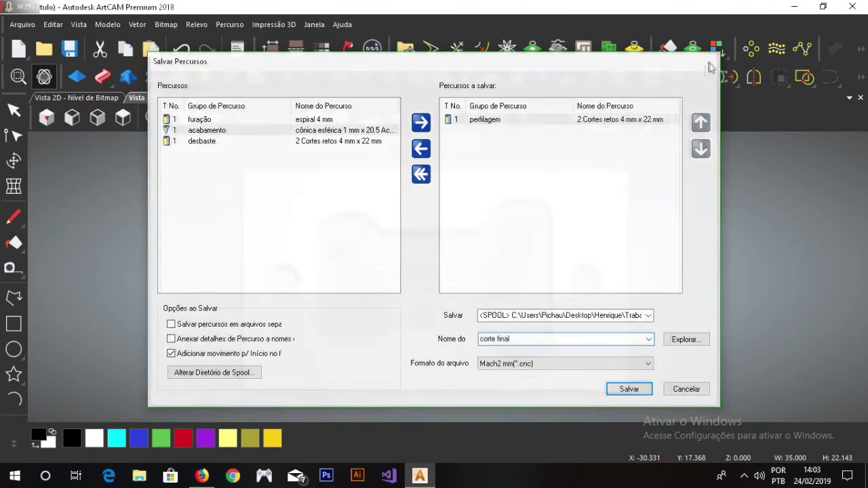